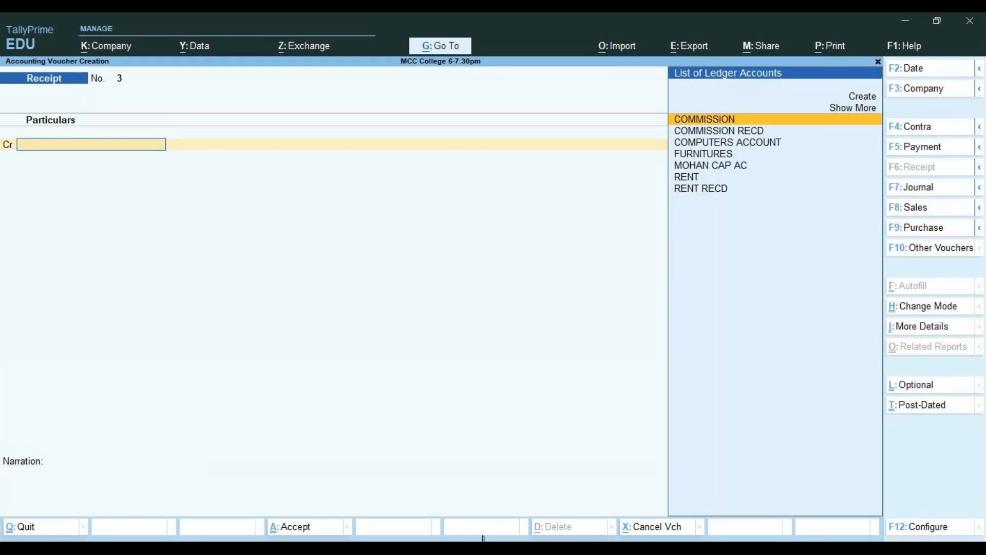
- Leave the receipt voucher and start a new journal voucher
{"action": "key", "text": "Escape"}
{"action": "key", "text": "Return"}
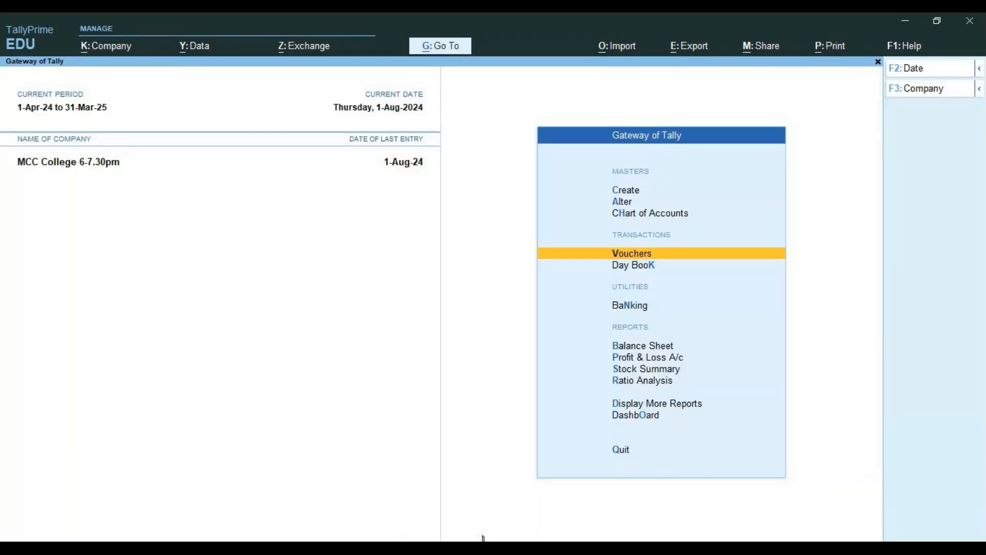
{"action": "key", "text": "Return"}
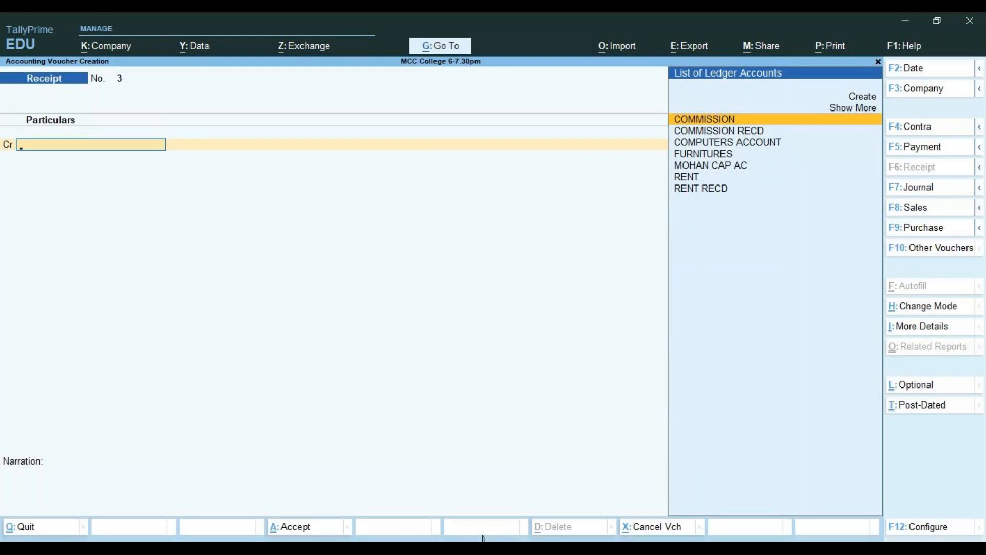
{"action": "key", "text": "F7"}
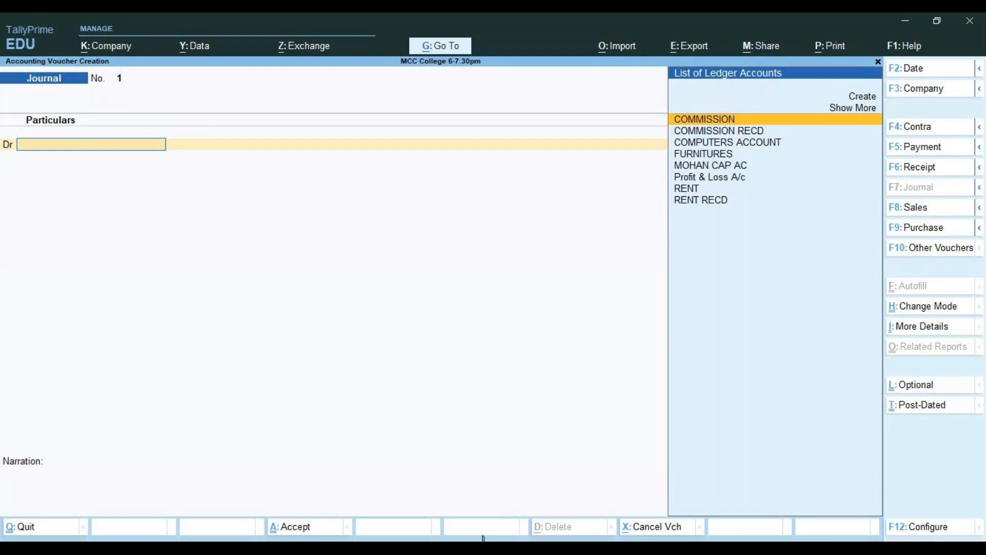
{"action": "key", "text": "ctrl"}
{"action": "key", "text": "ctrl+m"}
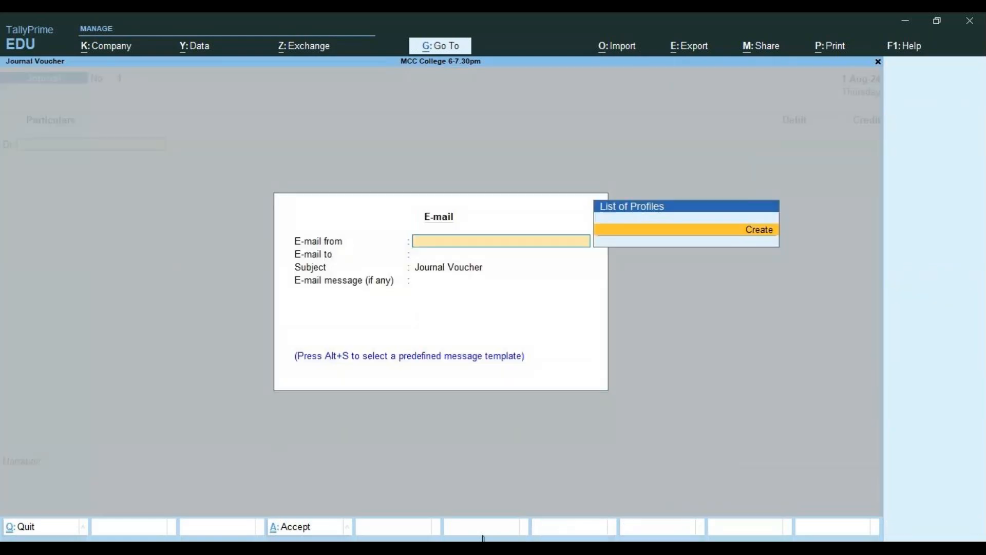
{"action": "key", "text": "Escape"}
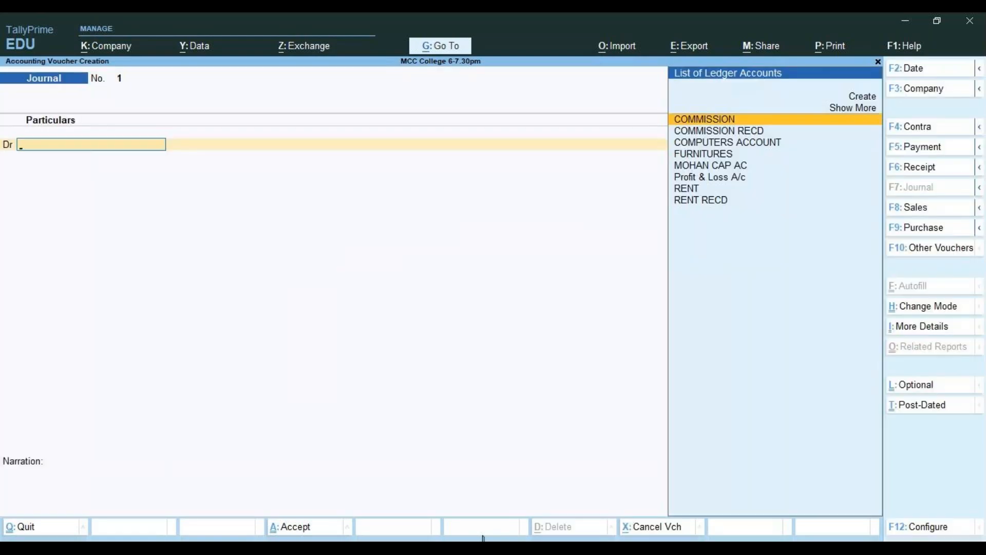
{"action": "key", "text": "alt+m"}
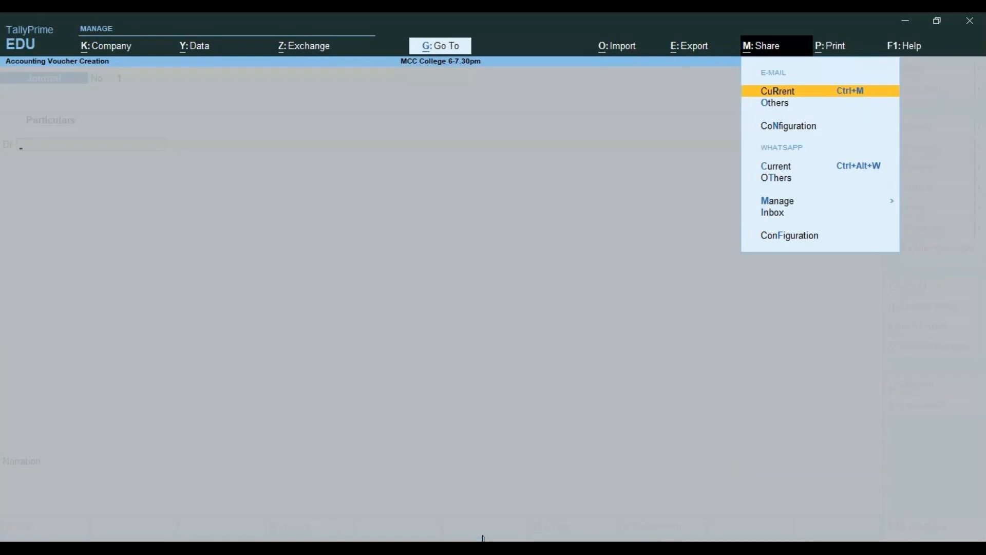
{"action": "key", "text": "Escape"}
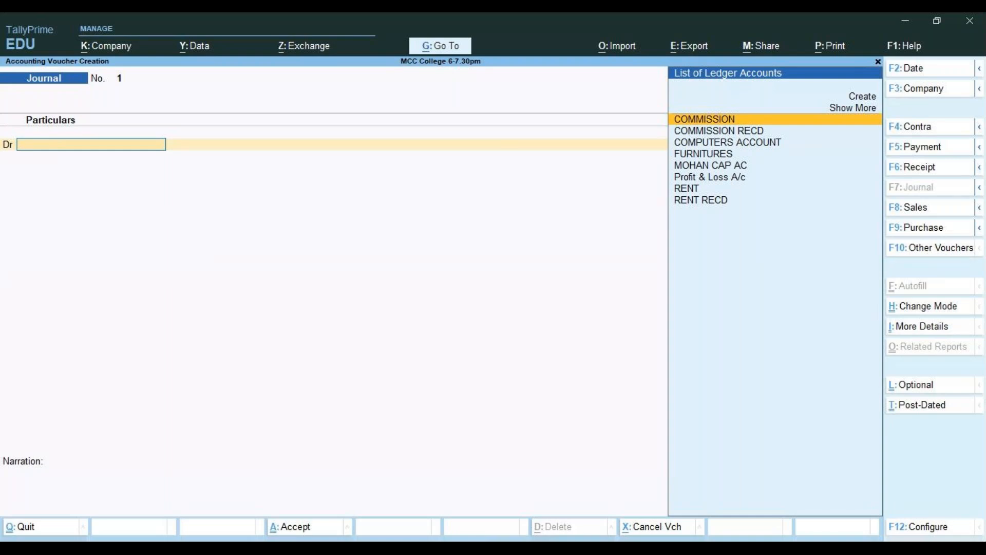
{"action": "key", "text": "alt+p"}
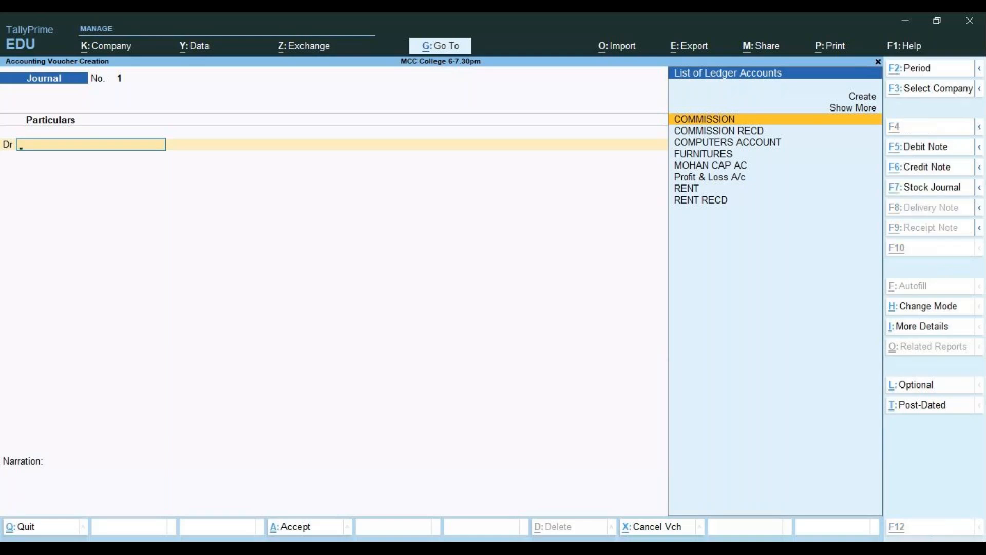
- Create a ledger named Depr A/c under Indirect Expenses for the journal's debit line and save it
{"action": "key", "text": "alt+c"}
{"action": "type", "text": "Depr"}
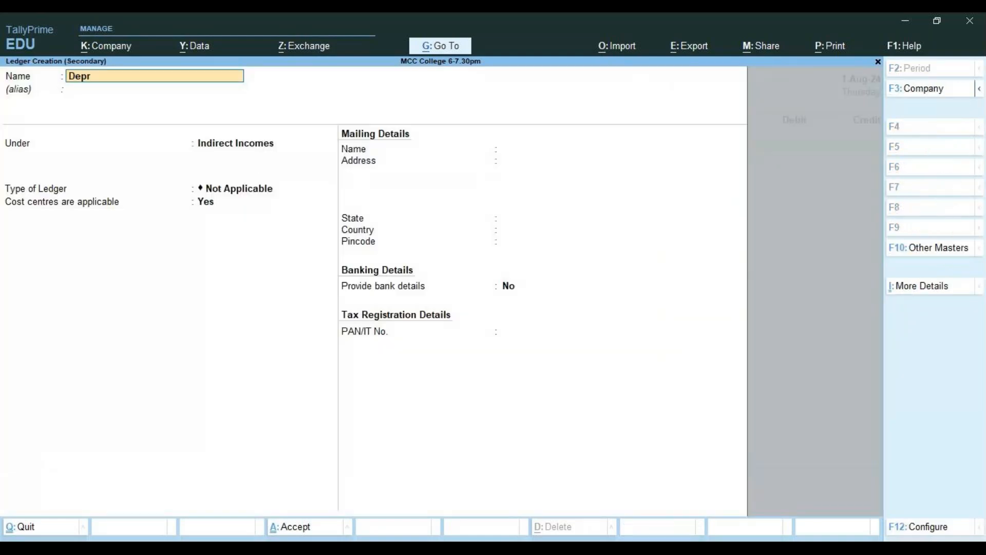
{"action": "type", "text": " S"}
{"action": "key", "text": "BackSpace"}
{"action": "type", "text": "/c"}
{"action": "key", "text": "Return"}
{"action": "key", "text": "Return"}
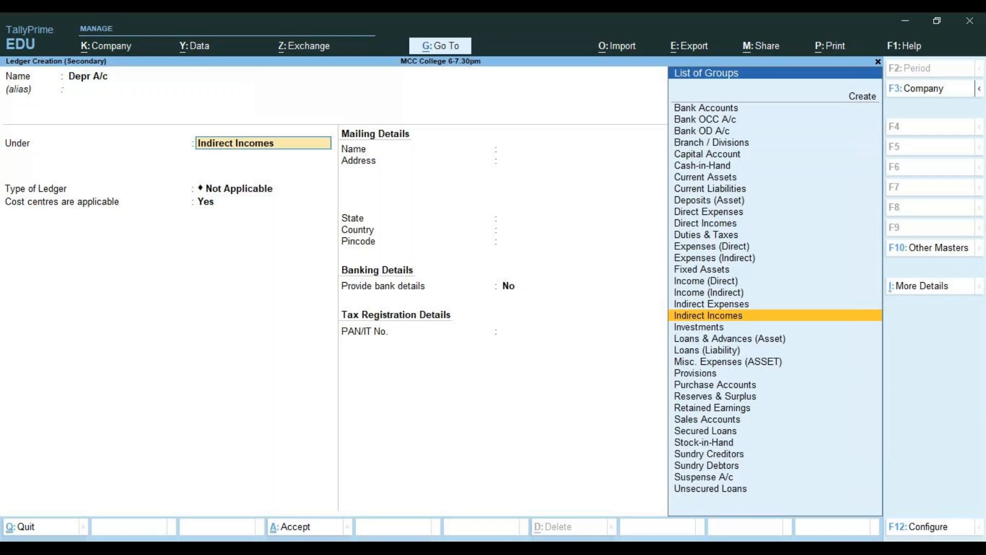
{"action": "key", "text": "Up"}
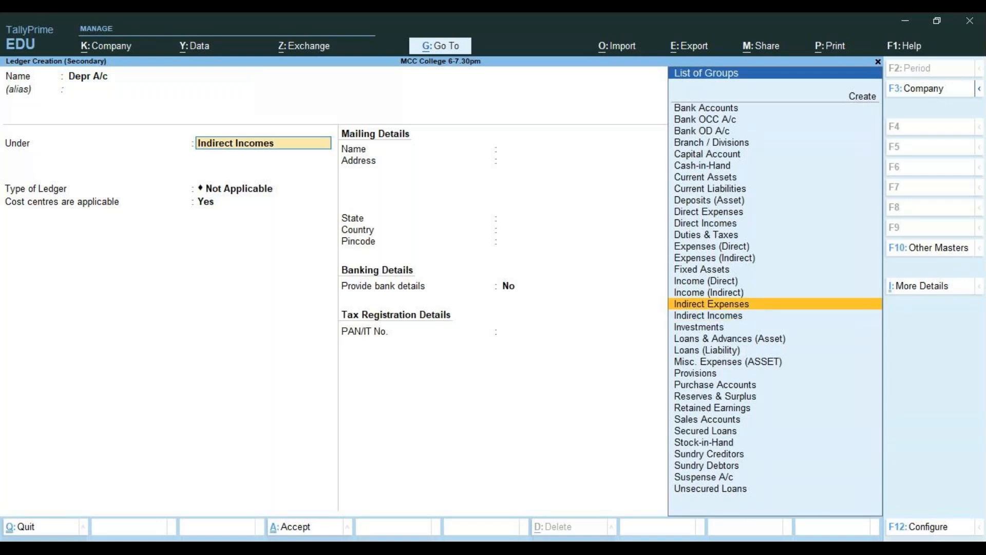
{"action": "key", "text": "Return"}
{"action": "key", "text": "ctrl+a"}
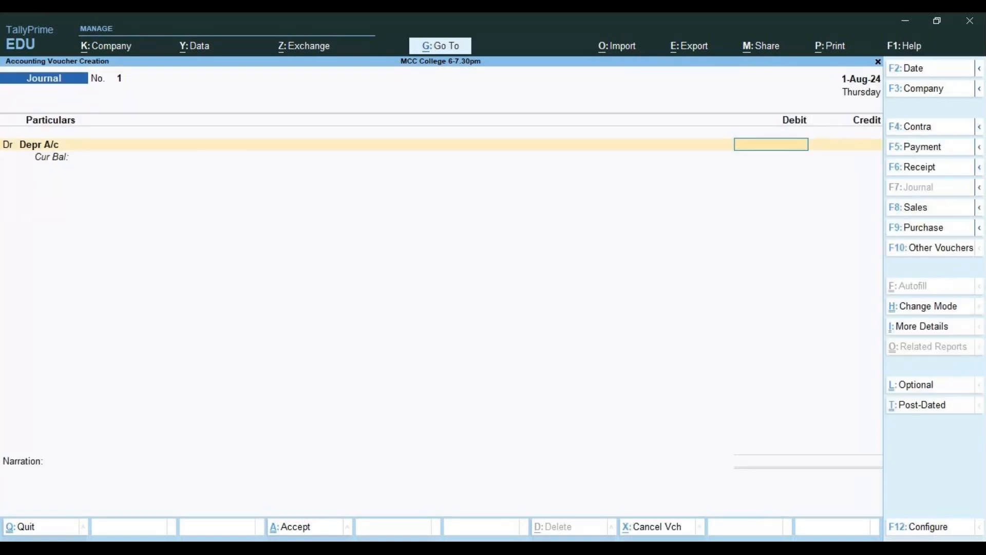
- Debit Depr A/c with 400 and allocate the full amount to the HANUMANTHNAGAR cost centre in category BANGALORE
{"action": "type", "text": "400"}
{"action": "key", "text": "Return"}
{"action": "key", "text": "Return"}
{"action": "key", "text": "Return"}
{"action": "key", "text": "Return"}
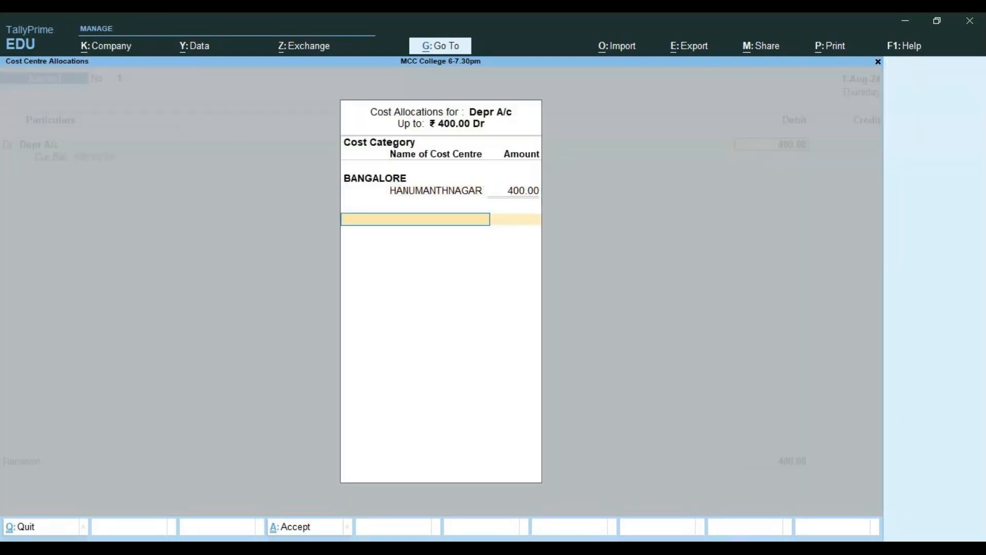
{"action": "key", "text": "Return"}
{"action": "key", "text": "Return"}
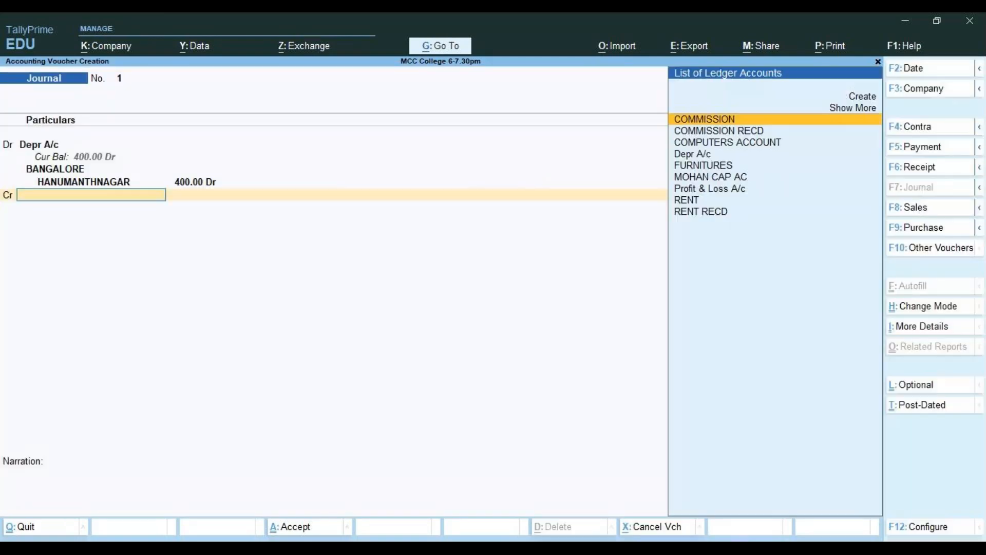
- Credit the FURNITURES ledger with 400 in the journal voucher
{"action": "key", "text": "Down"}
{"action": "key", "text": "Down"}
{"action": "key", "text": "Down"}
{"action": "key", "text": "Down"}
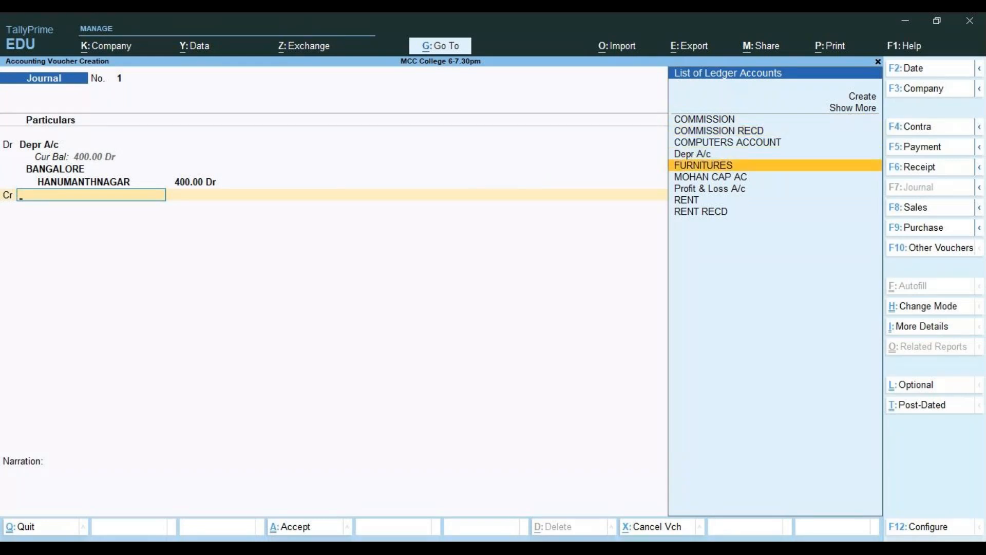
{"action": "key", "text": "Return"}
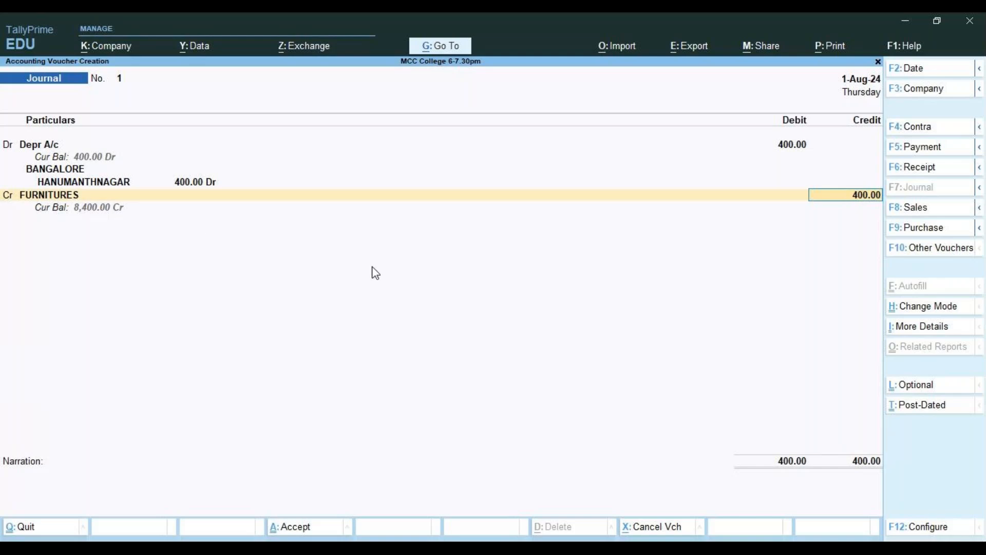
{"action": "key", "text": "Return"}
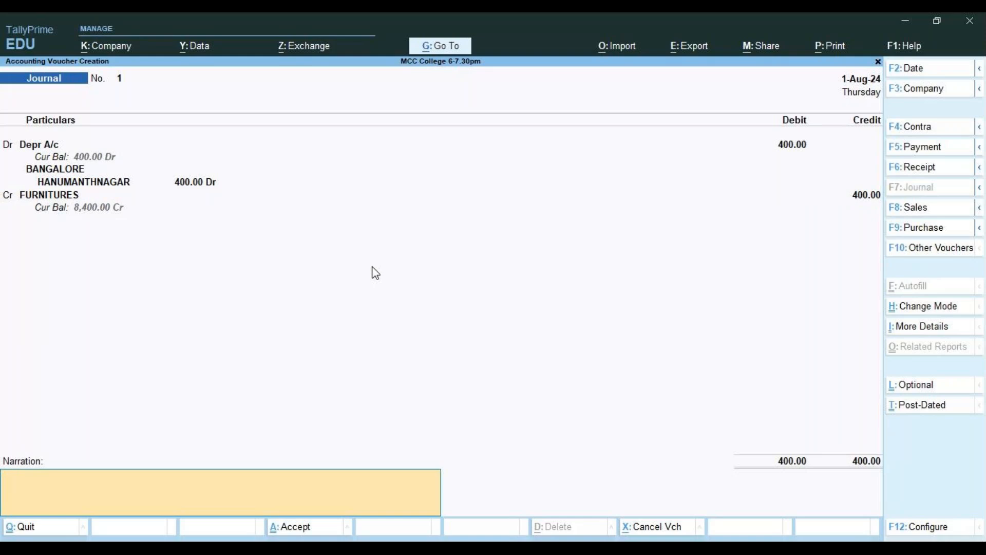
- Add the narration "being furniture depr", save the journal voucher and leave voucher entry
{"action": "type", "text": "being furniture depr"}
{"action": "key", "text": "Return"}
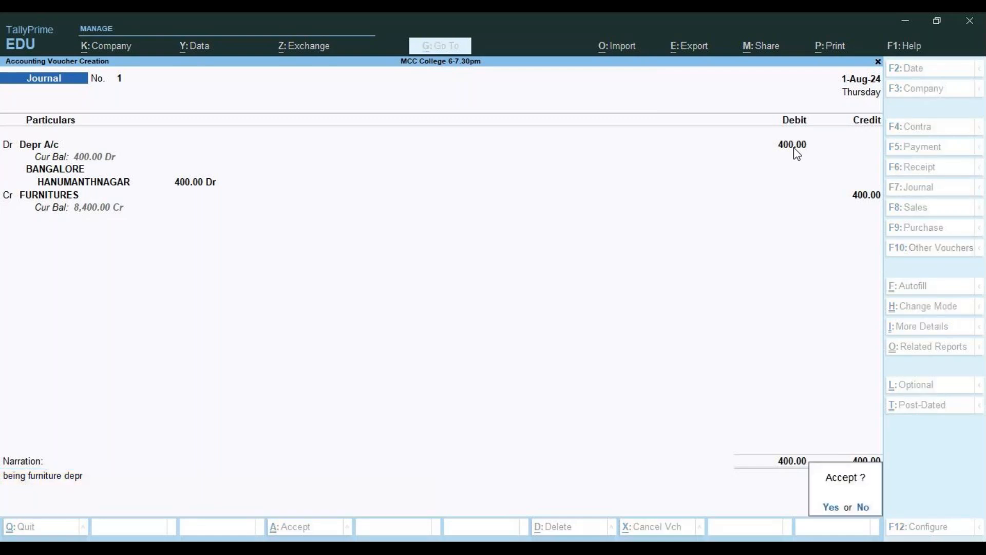
{"action": "key", "text": "Return"}
{"action": "key", "text": "Escape"}
{"action": "key", "text": "Return"}
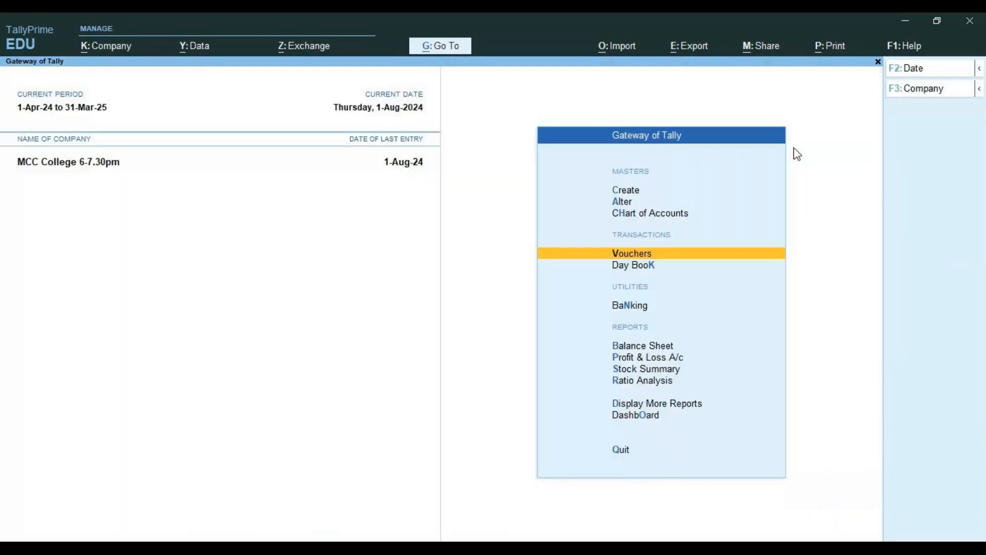
- Open the Account Books section of the additional reports
{"action": "key", "text": "Down"}
{"action": "key", "text": "Down"}
{"action": "key", "text": "Down"}
{"action": "key", "text": "Down"}
{"action": "key", "text": "Down"}
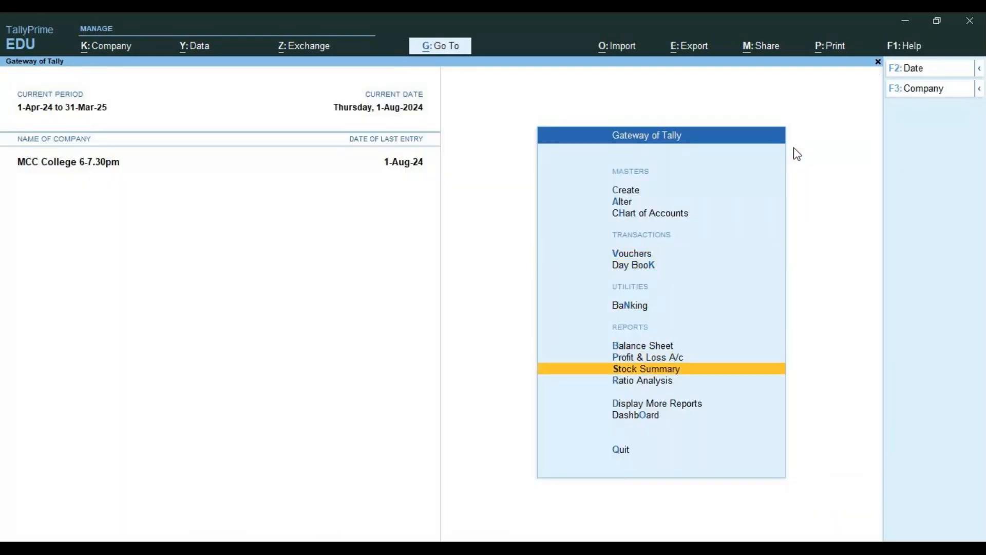
{"action": "key", "text": "Down"}
{"action": "key", "text": "Down"}
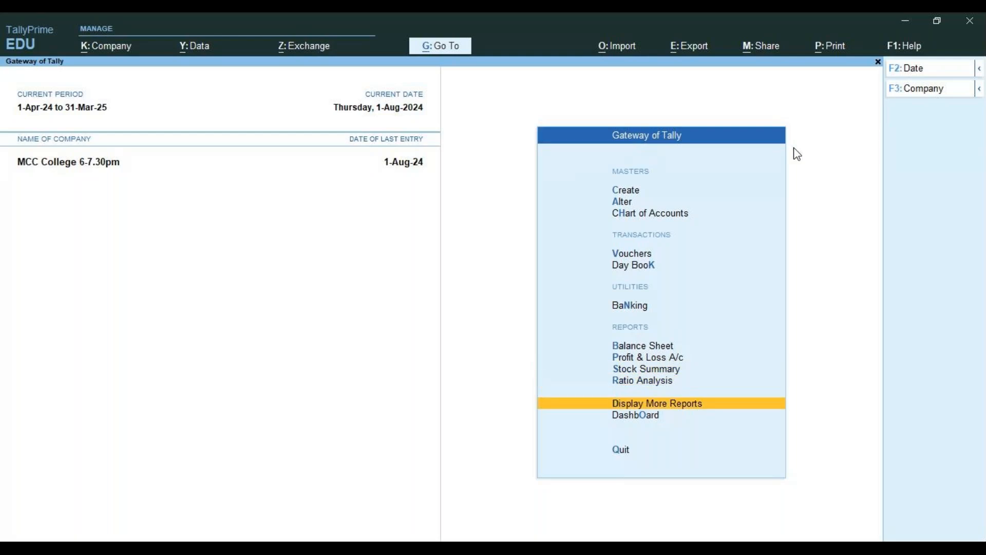
{"action": "key", "text": "Return"}
{"action": "key", "text": "Down"}
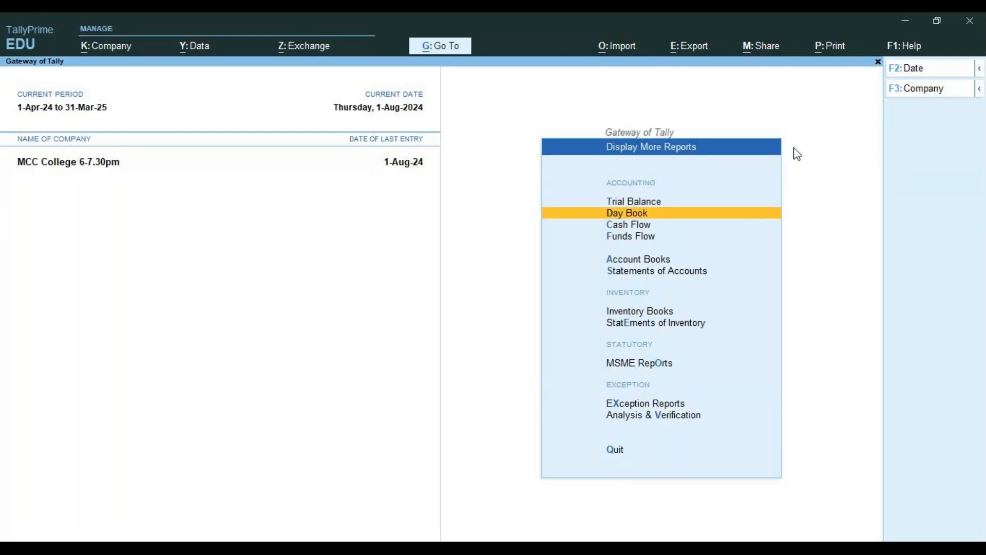
{"action": "key", "text": "Down"}
{"action": "key", "text": "Down"}
{"action": "key", "text": "Down"}
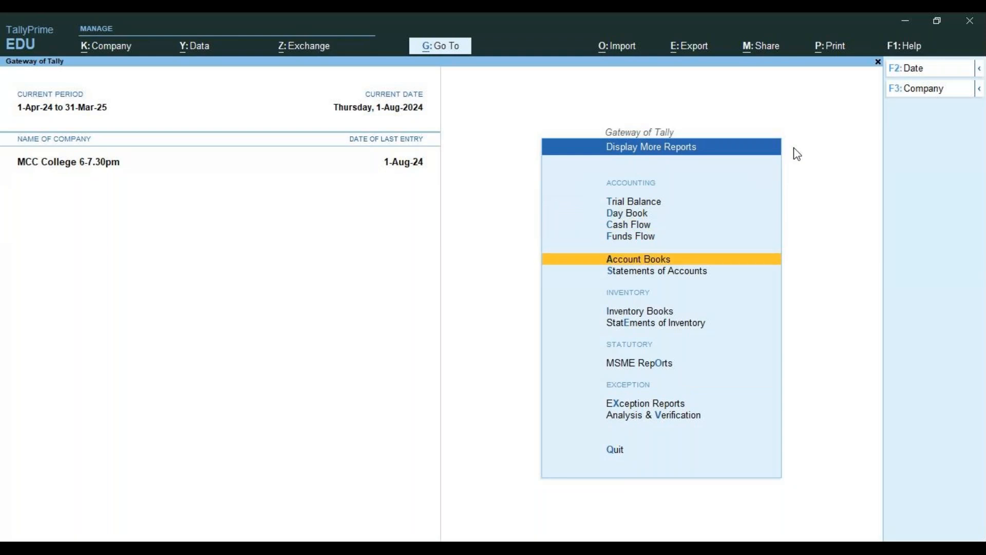
{"action": "key", "text": "Return"}
- View the ledger vouchers of Depr A/c to check the depreciation entry
{"action": "key", "text": "Down"}
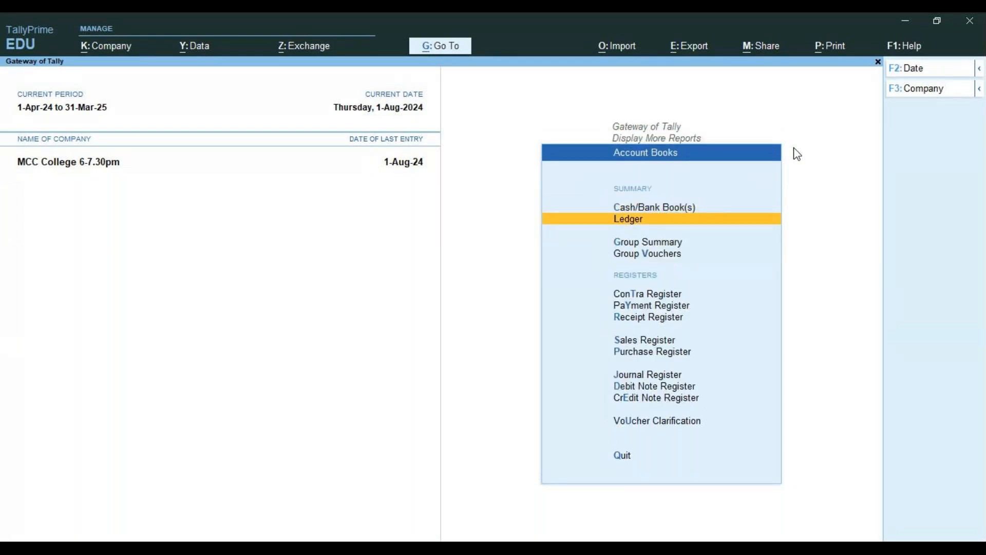
{"action": "key", "text": "Return"}
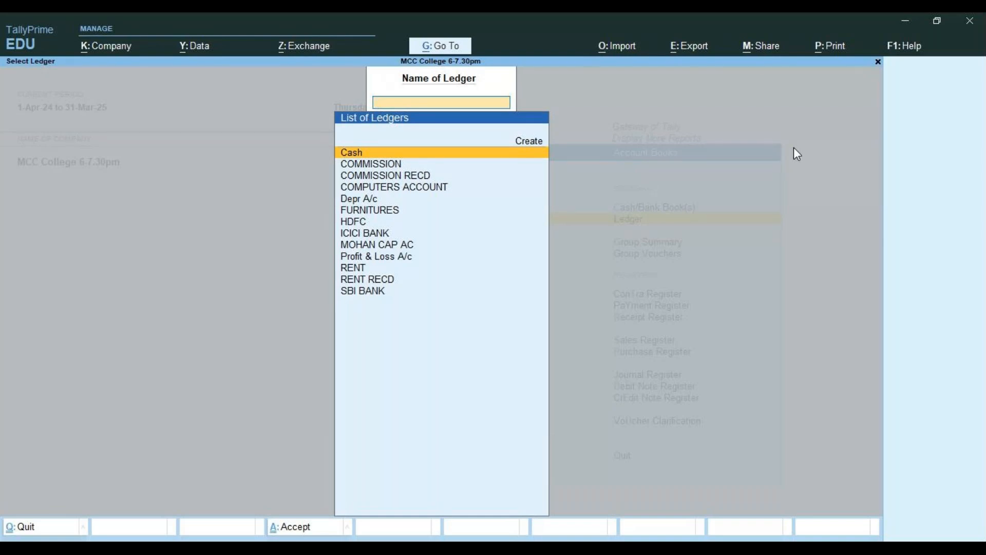
{"action": "key", "text": "Down"}
{"action": "key", "text": "Down"}
{"action": "key", "text": "Down"}
{"action": "key", "text": "Down"}
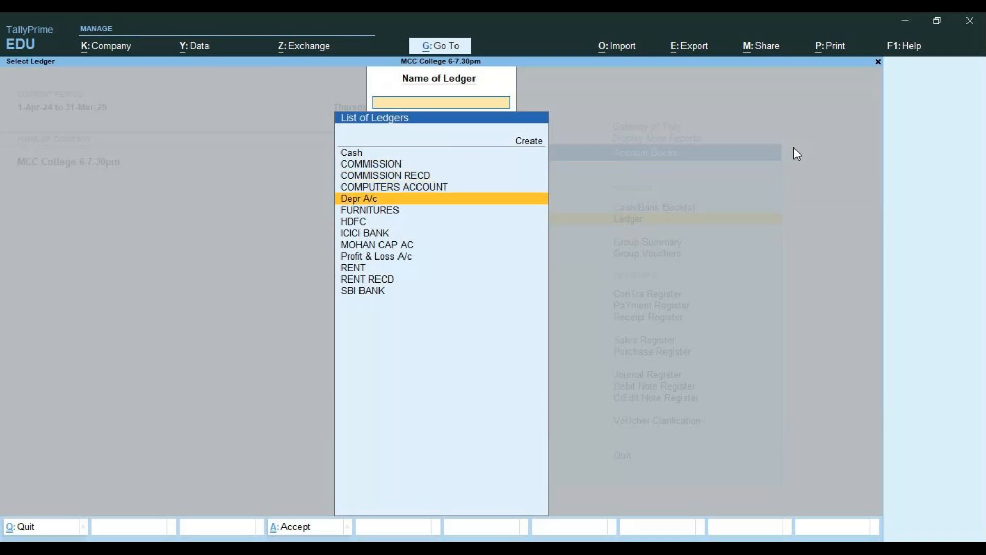
{"action": "key", "text": "Return"}
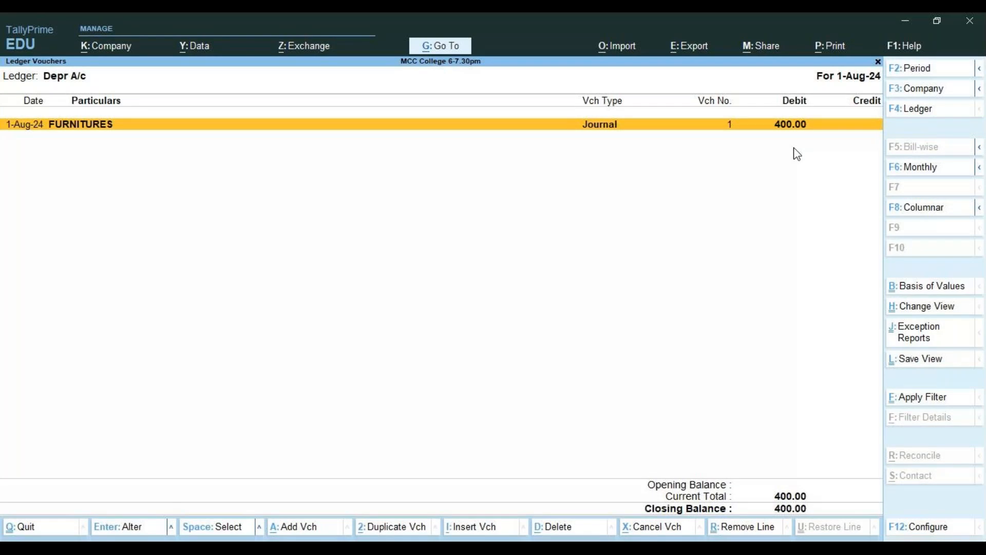
{"action": "key", "text": "Escape"}
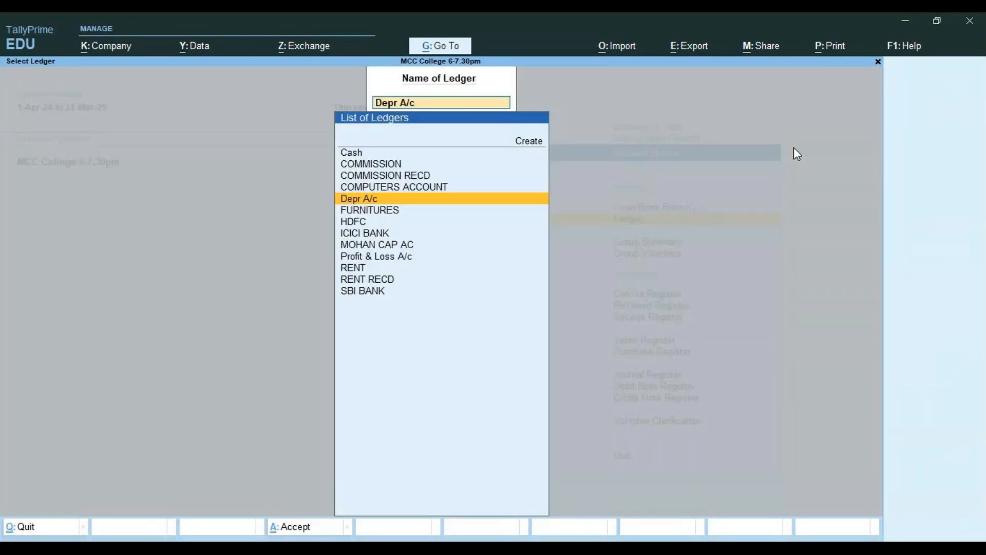
- View the FURNITURES ledger vouchers and examine its receipt and depreciation journal entries
{"action": "key", "text": "Down"}
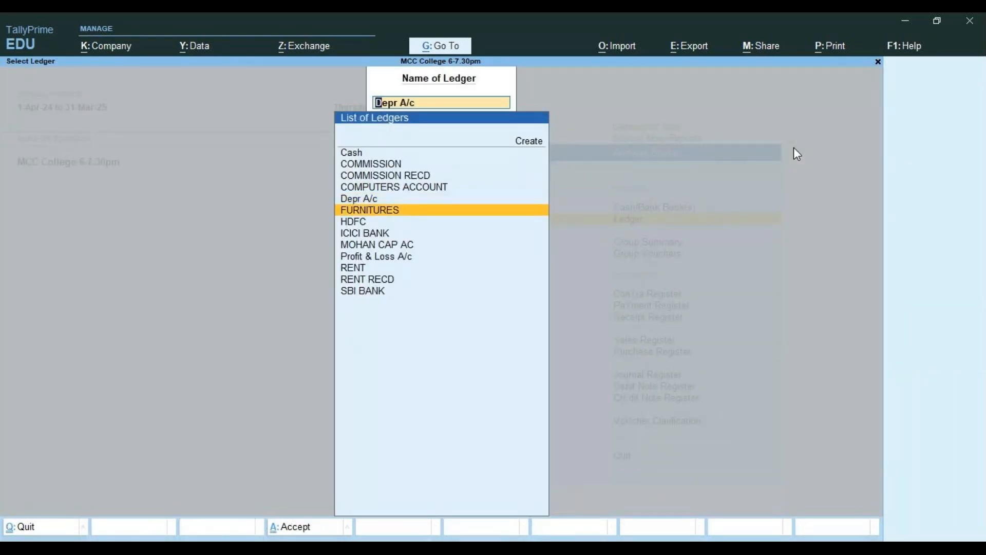
{"action": "key", "text": "Return"}
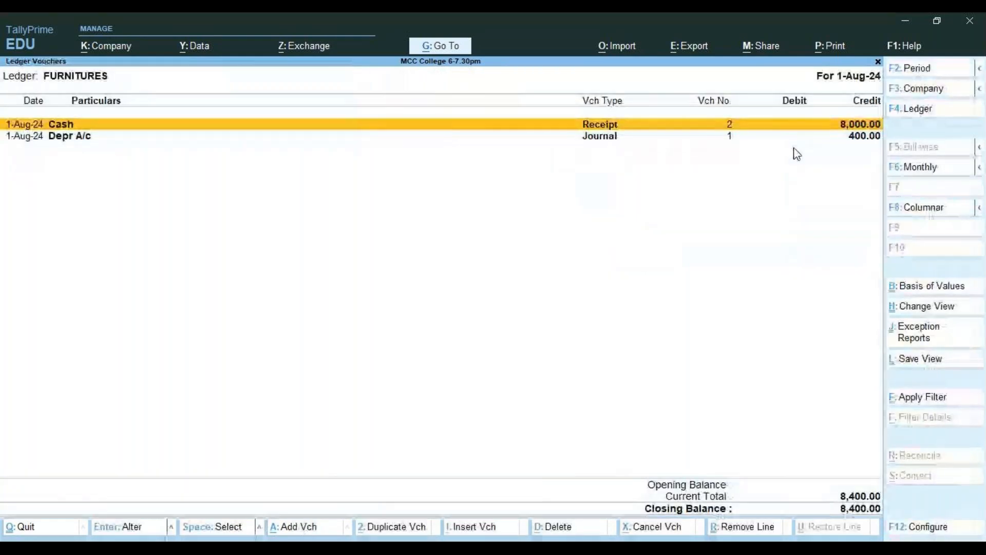
{"action": "key", "text": "Down"}
{"action": "key", "text": "Up"}
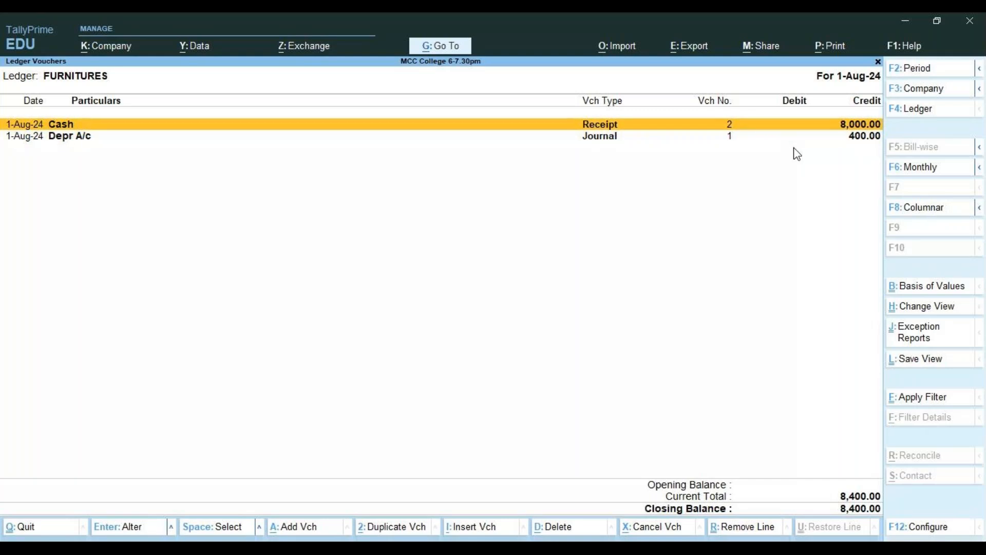
{"action": "key", "text": "Down"}
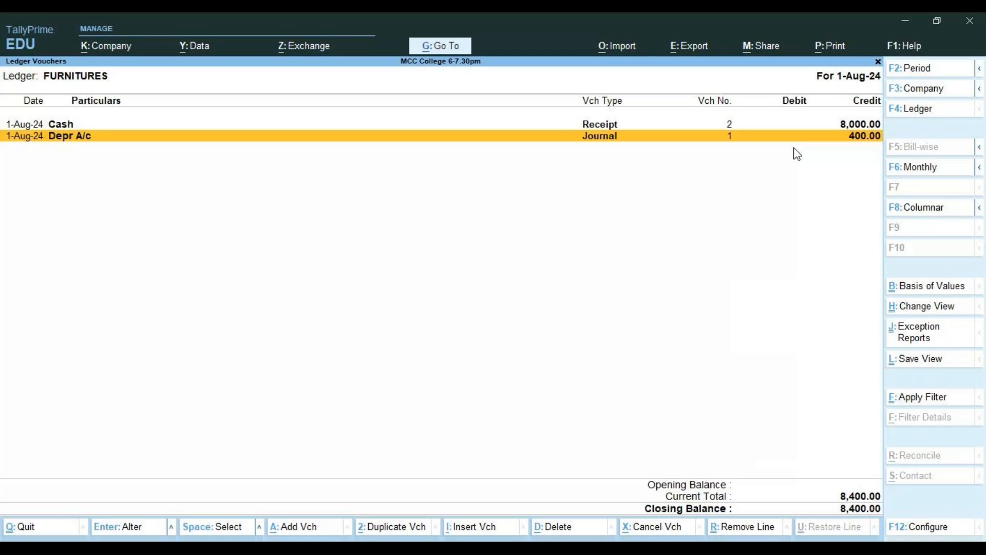
- Close the ledger report and return to the Gateway of Tally without quitting the program
{"action": "key", "text": "Escape"}
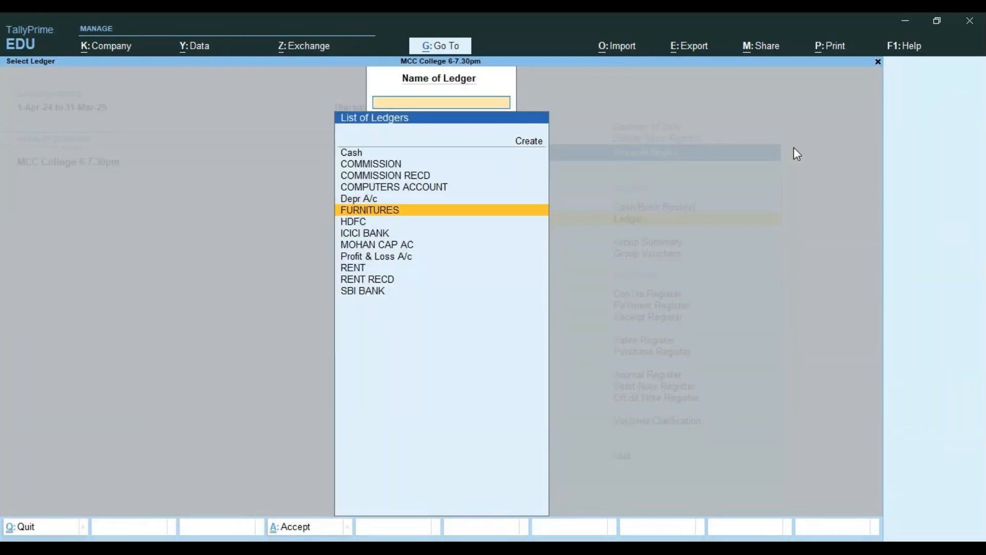
{"action": "key", "text": "Escape"}
{"action": "key", "text": "Escape"}
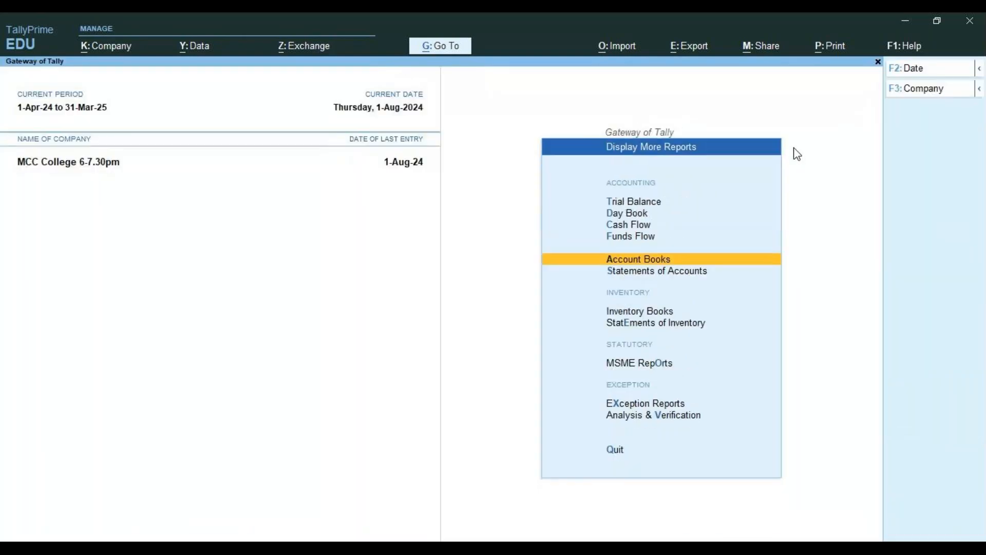
{"action": "key", "text": "Escape"}
{"action": "key", "text": "Escape"}
{"action": "key", "text": "n"}
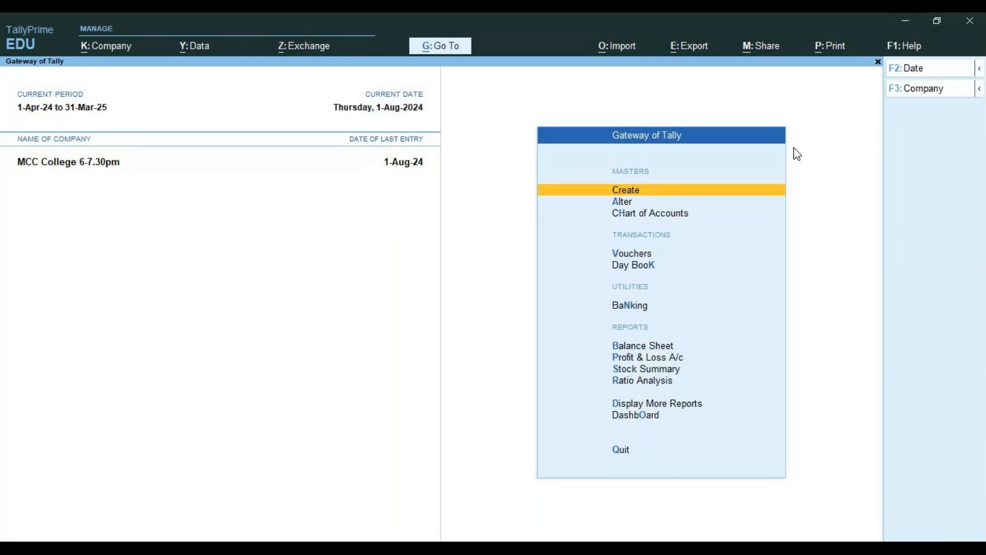
- Open the Account Books section of the additional reports
{"action": "key", "text": "Down"}
{"action": "key", "text": "Down"}
{"action": "key", "text": "Down"}
{"action": "key", "text": "Down"}
{"action": "key", "text": "Down"}
{"action": "key", "text": "Down"}
{"action": "key", "text": "Down"}
{"action": "key", "text": "Down"}
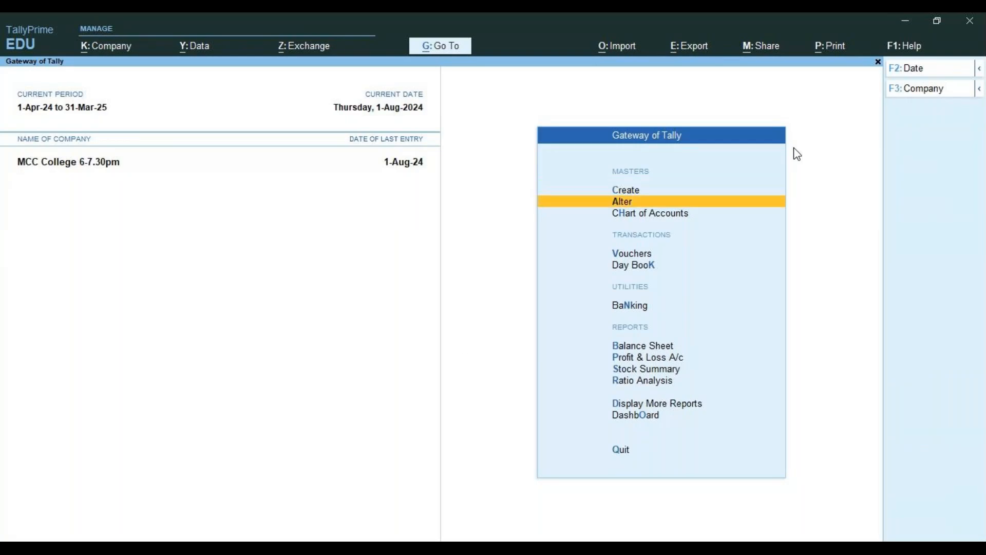
{"action": "key", "text": "Down"}
{"action": "key", "text": "Down"}
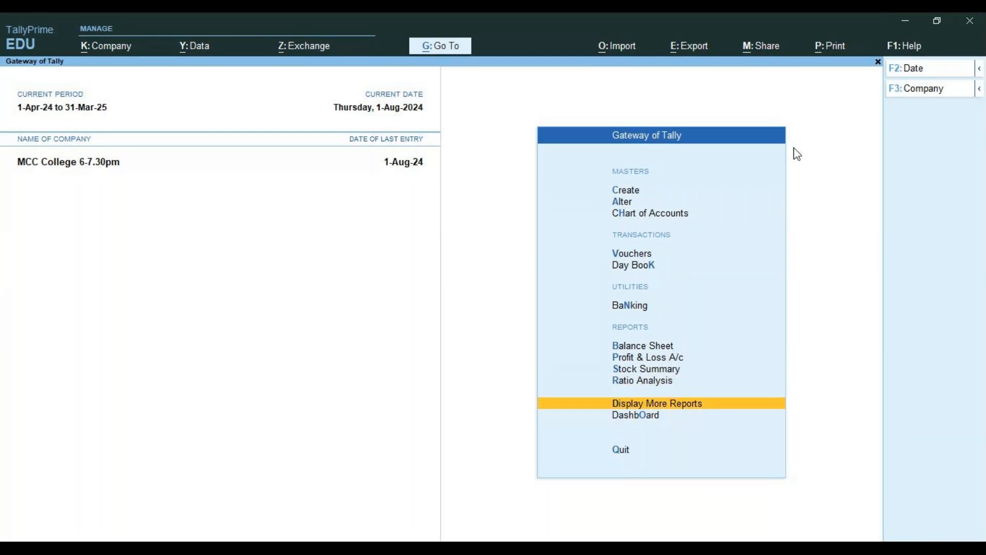
{"action": "key", "text": "Return"}
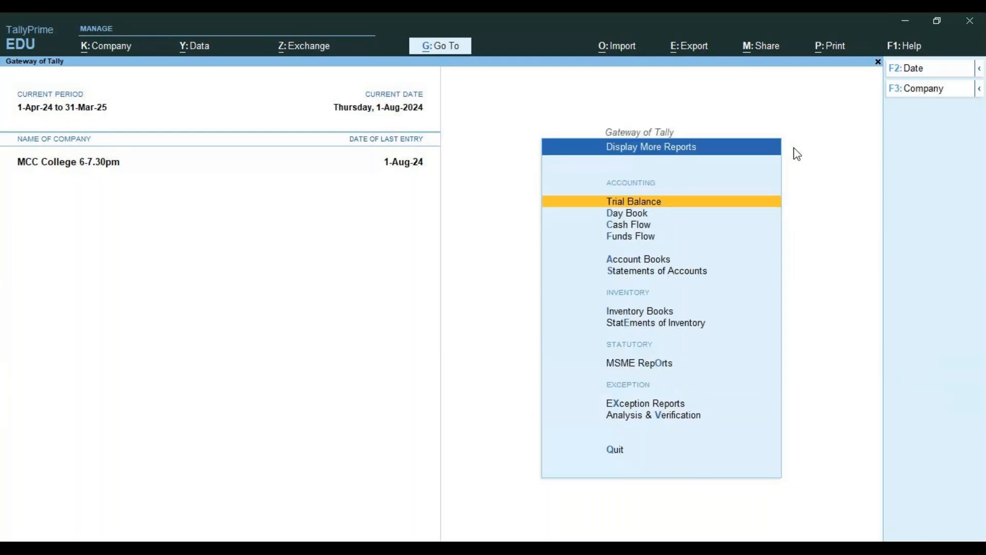
{"action": "key", "text": "Down"}
{"action": "key", "text": "Down"}
{"action": "key", "text": "Down"}
{"action": "key", "text": "Down"}
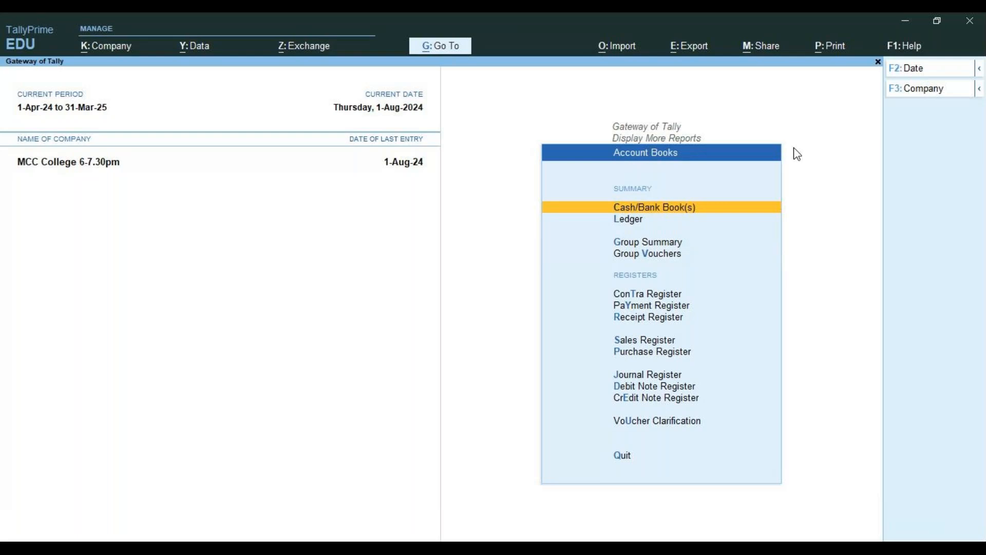
- View the ledger vouchers of ICICI BANK
{"action": "key", "text": "Down"}
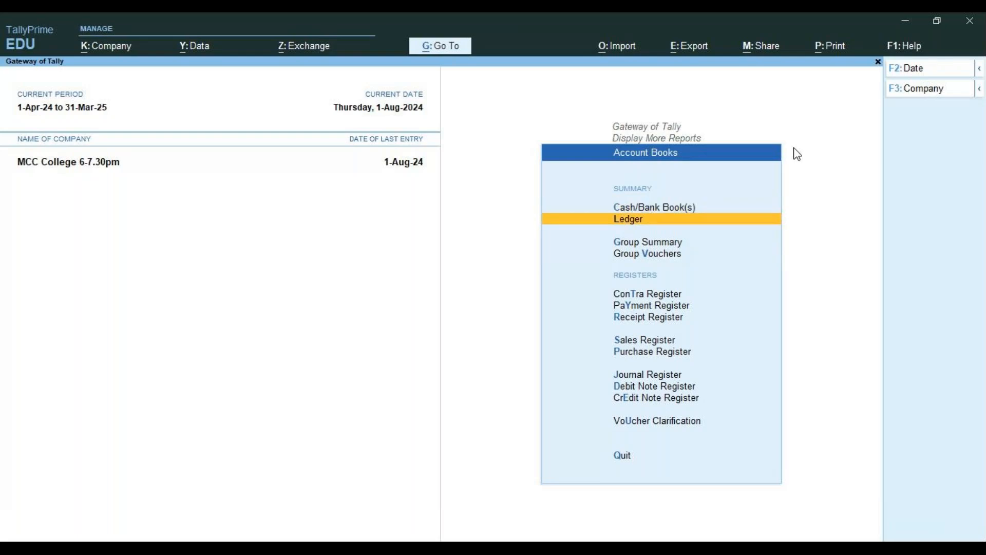
{"action": "key", "text": "Return"}
{"action": "key", "text": "Down"}
{"action": "key", "text": "Down"}
{"action": "key", "text": "Down"}
{"action": "key", "text": "Down"}
{"action": "key", "text": "Down"}
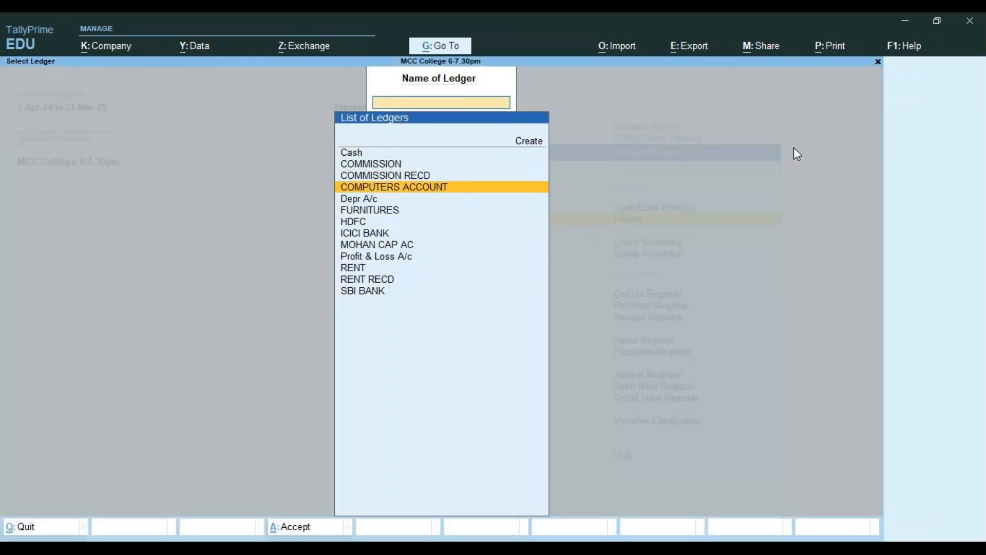
{"action": "key", "text": "Up"}
{"action": "key", "text": "Down"}
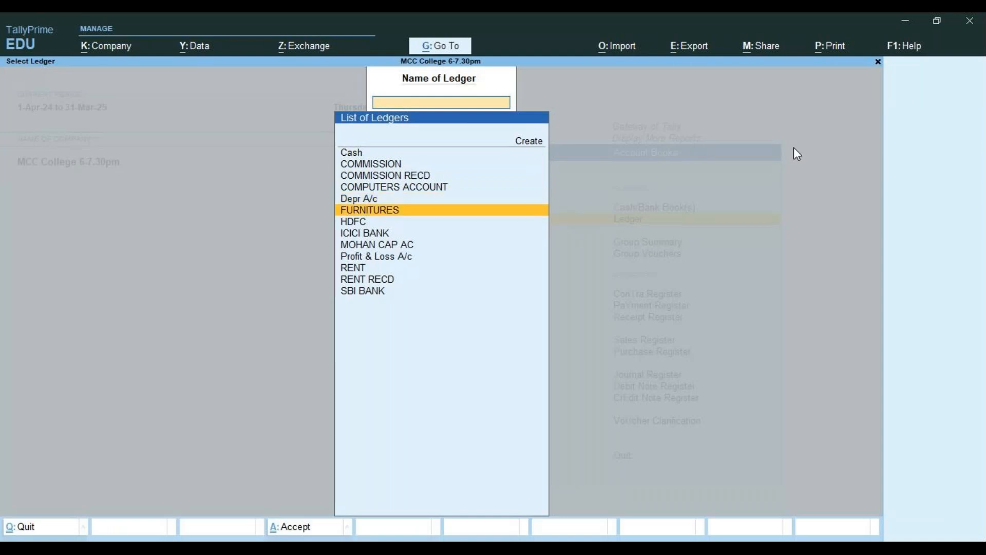
{"action": "key", "text": "Down"}
{"action": "key", "text": "Down"}
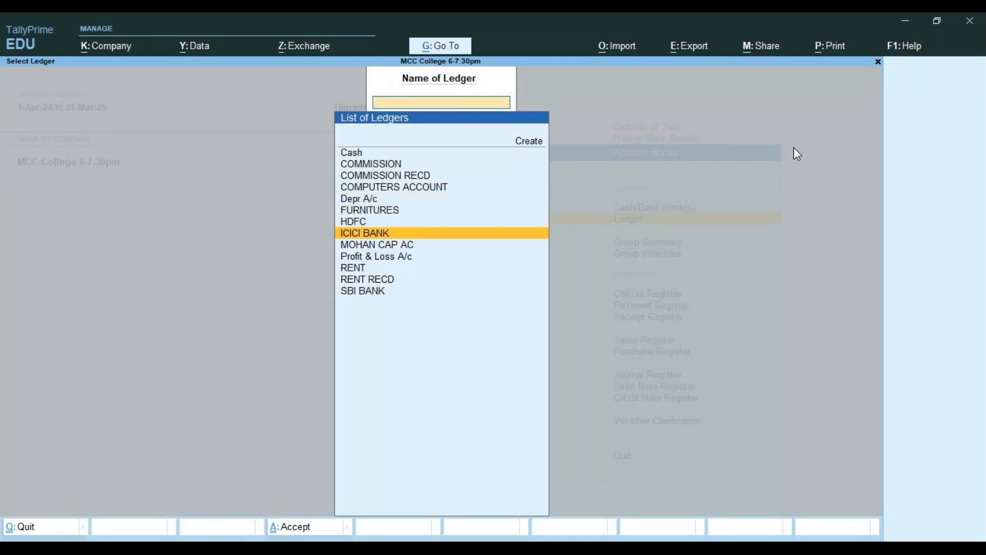
{"action": "key", "text": "Return"}
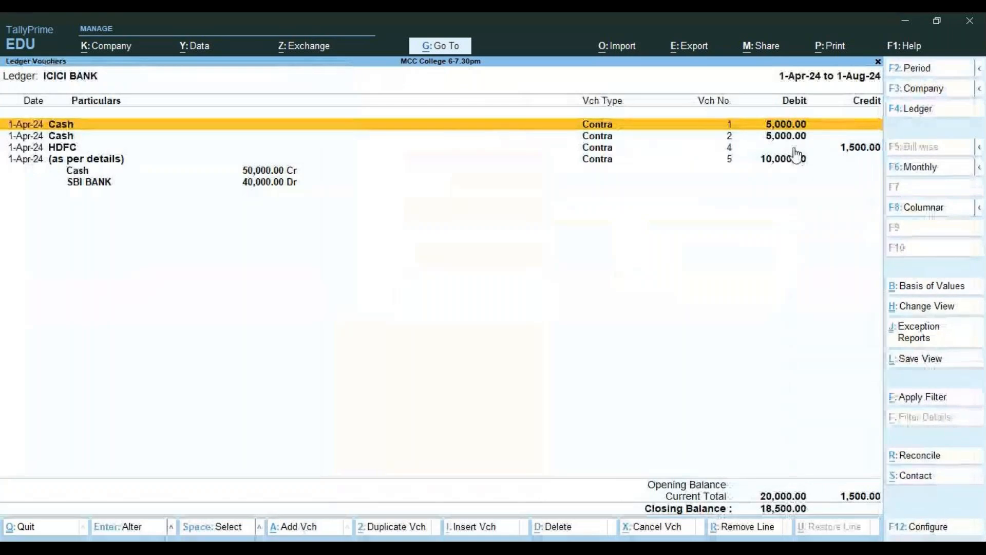
- Close the ICICI BANK ledger report and return to the Gateway of Tally without quitting the program
{"action": "key", "text": "Escape"}
{"action": "key", "text": "Escape"}
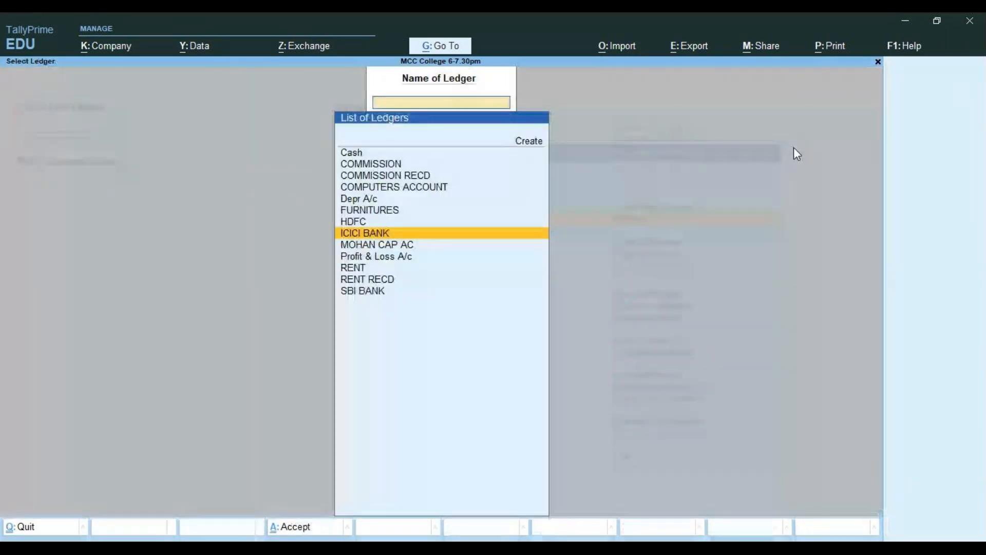
{"action": "key", "text": "Escape"}
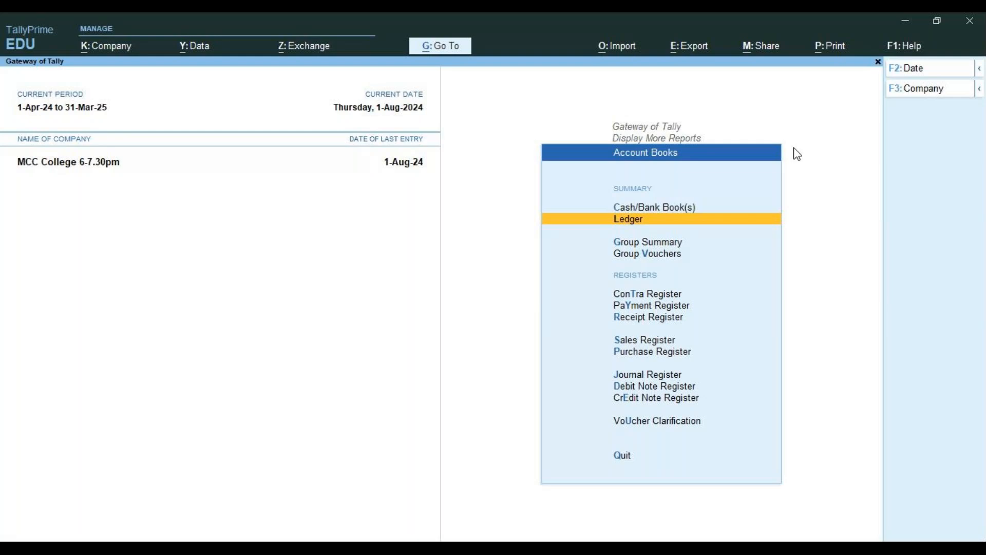
{"action": "key", "text": "Escape"}
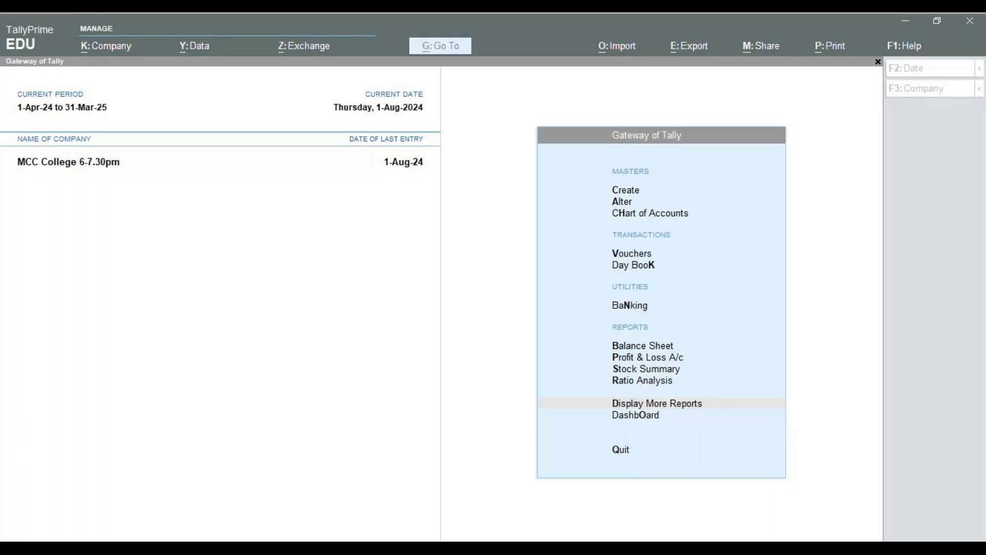
{"action": "left_click", "coordinate": [69, 321]}
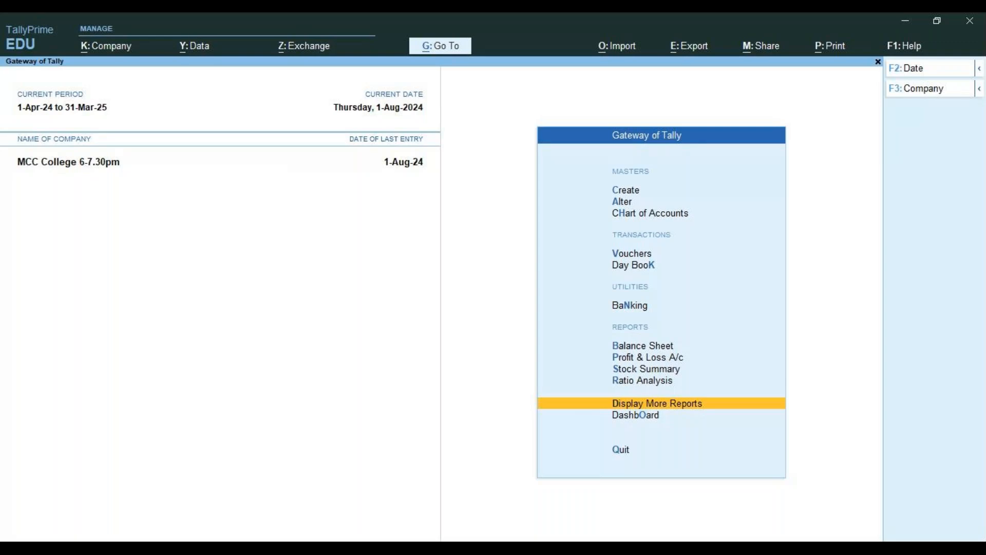
{"action": "key", "text": "alt+Tab"}
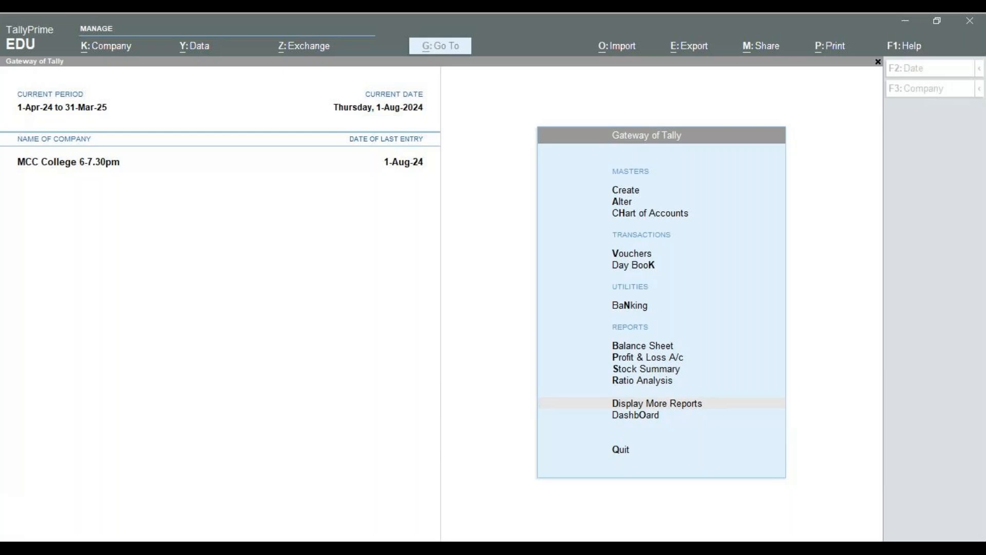
{"action": "left_click", "coordinate": [33, 207]}
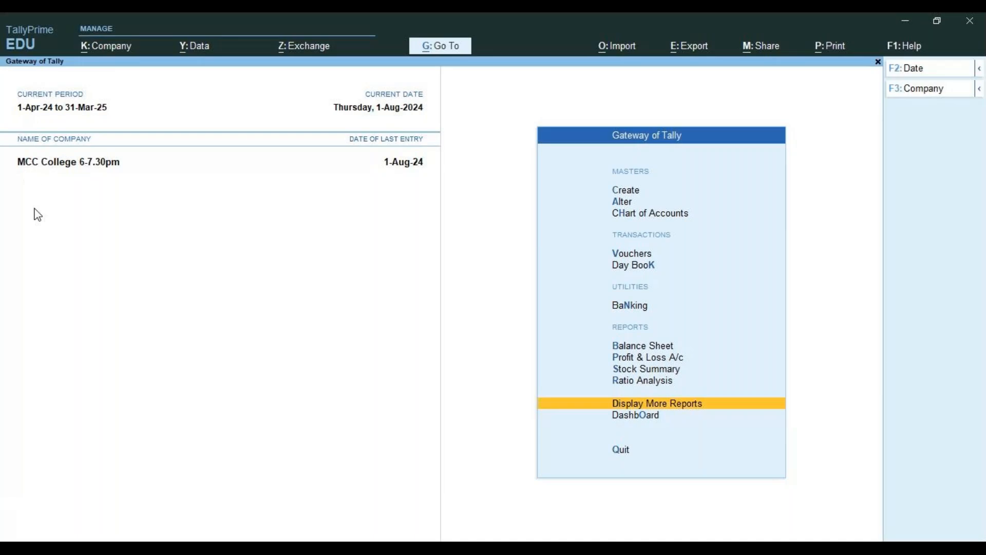
{"action": "key", "text": "Escape"}
{"action": "key", "text": "n"}
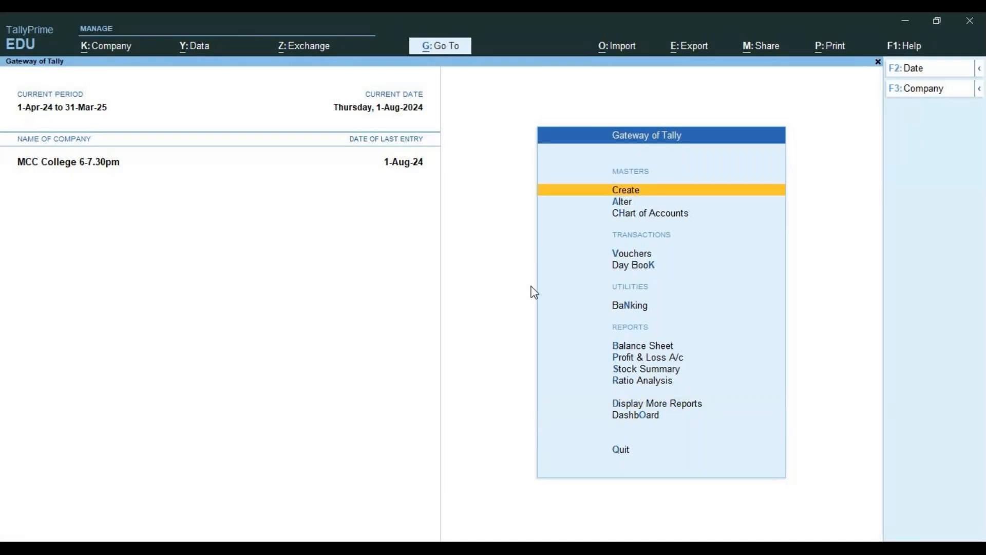
- Bring up the list of ledgers in the Account Books section of the additional reports
{"action": "key", "text": "Down"}
{"action": "key", "text": "Down"}
{"action": "key", "text": "Down"}
{"action": "key", "text": "Down"}
{"action": "key", "text": "Down"}
{"action": "key", "text": "Down"}
{"action": "key", "text": "Down"}
{"action": "key", "text": "Down"}
{"action": "key", "text": "Down"}
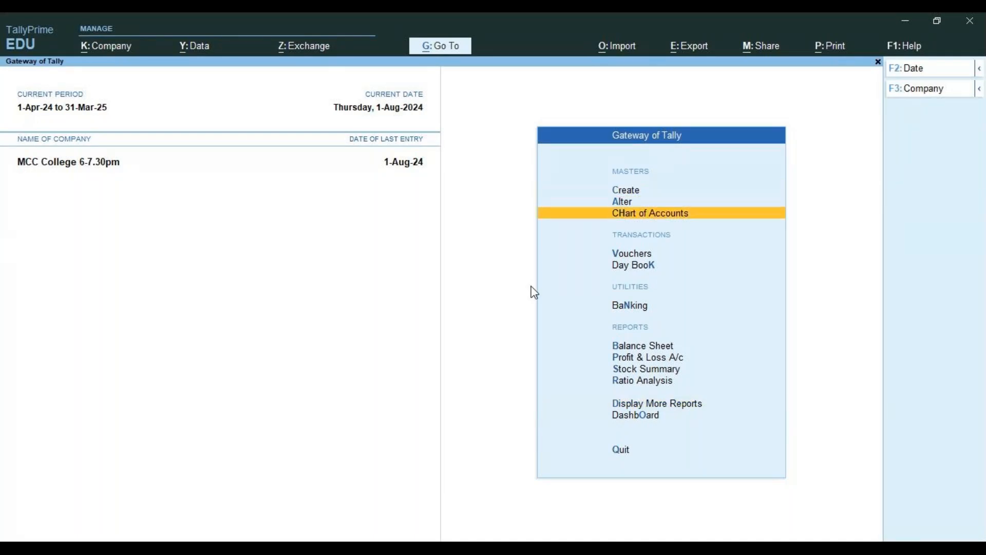
{"action": "key", "text": "Down"}
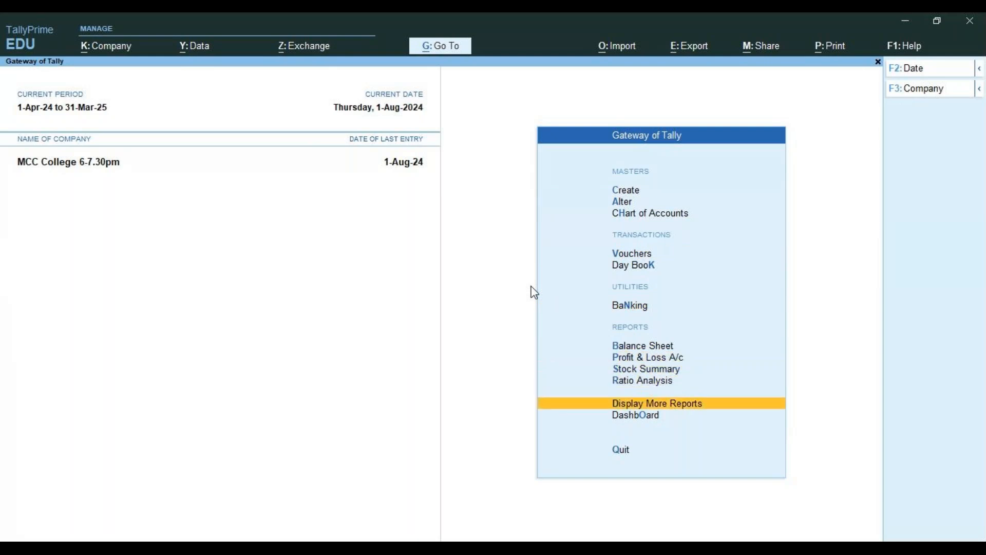
{"action": "key", "text": "Return"}
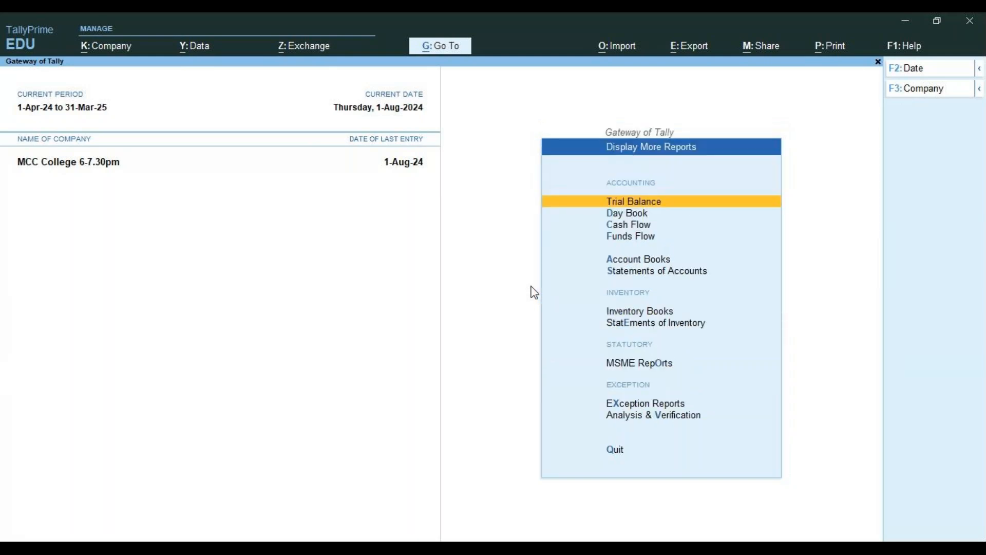
{"action": "key", "text": "Down"}
{"action": "key", "text": "Down"}
{"action": "key", "text": "Down"}
{"action": "key", "text": "Down"}
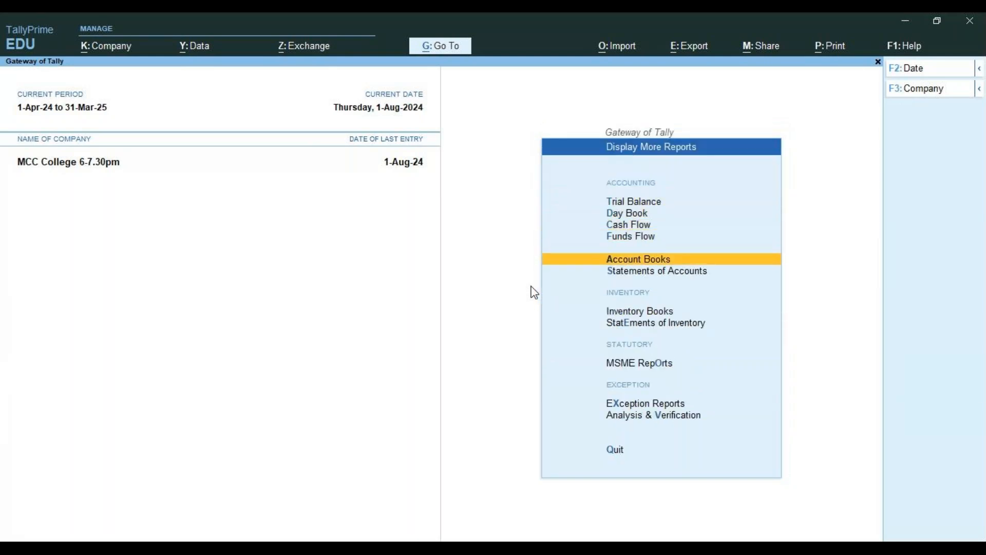
{"action": "key", "text": "Return"}
{"action": "key", "text": "Down"}
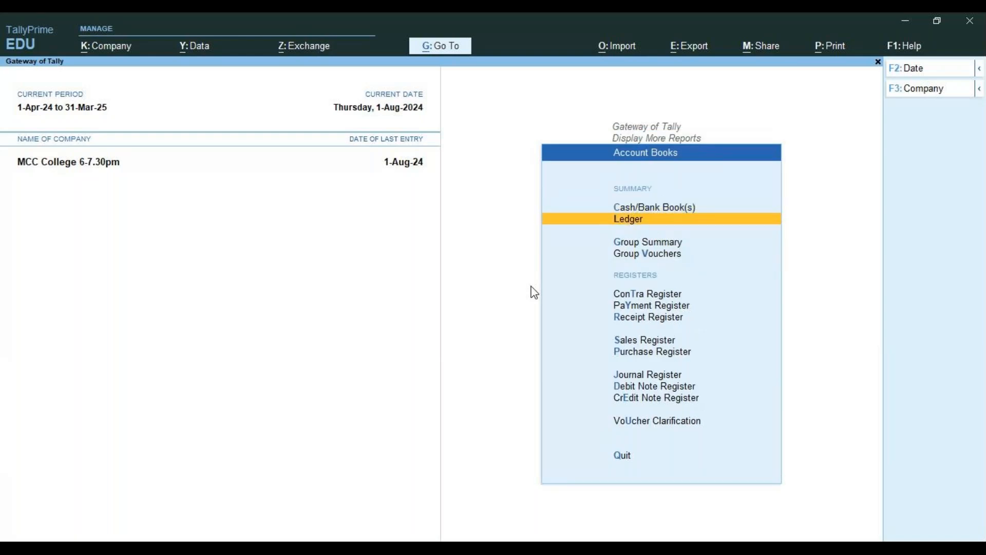
{"action": "key", "text": "Return"}
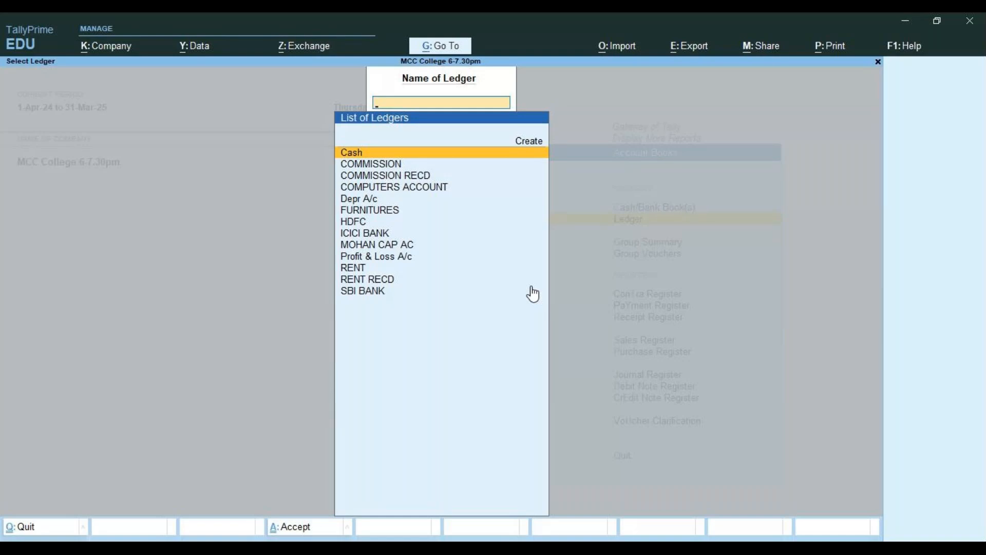
- Close the ledger list and go back to the Gateway of Tally
{"action": "key", "text": "Escape"}
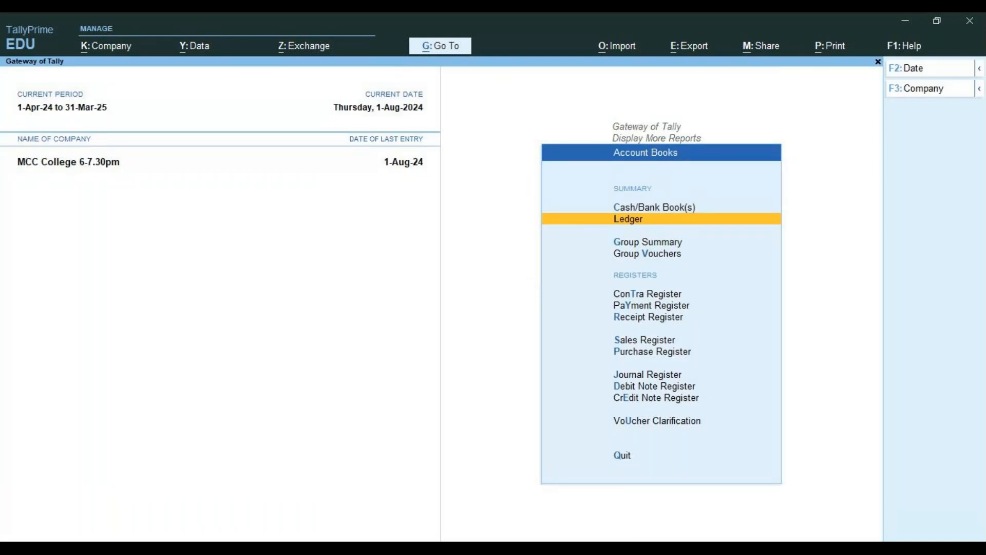
{"action": "key", "text": "alt+Tab"}
{"action": "key", "text": "alt+Tab"}
{"action": "key", "text": "alt+Tab"}
{"action": "key", "text": "Escape"}
{"action": "key", "text": "Escape"}
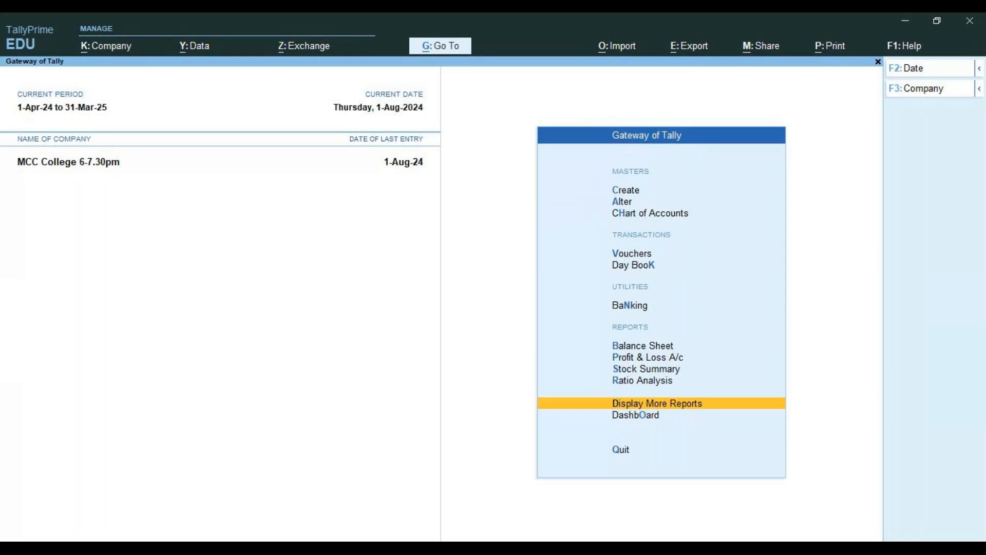
- Start a new journal voucher from the Gateway of Tally
{"action": "key", "text": "Up"}
{"action": "key", "text": "Up"}
{"action": "key", "text": "Up"}
{"action": "key", "text": "Up"}
{"action": "key", "text": "Up"}
{"action": "key", "text": "Up"}
{"action": "key", "text": "Up"}
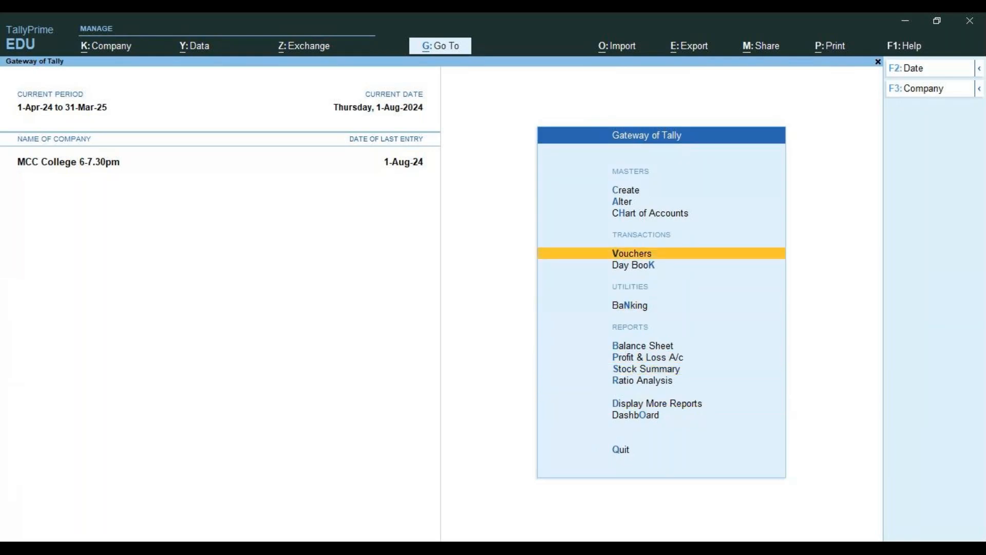
{"action": "key", "text": "Return"}
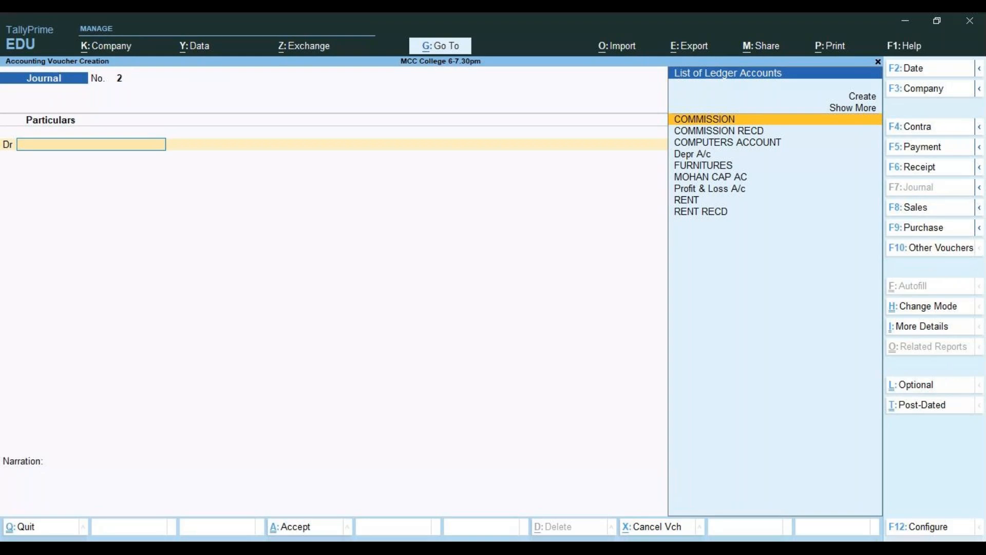
- Create the ledger Land N Building A/c under Fixed Assets and debit it with 1500 in the journal voucher
{"action": "key", "text": "alt+c"}
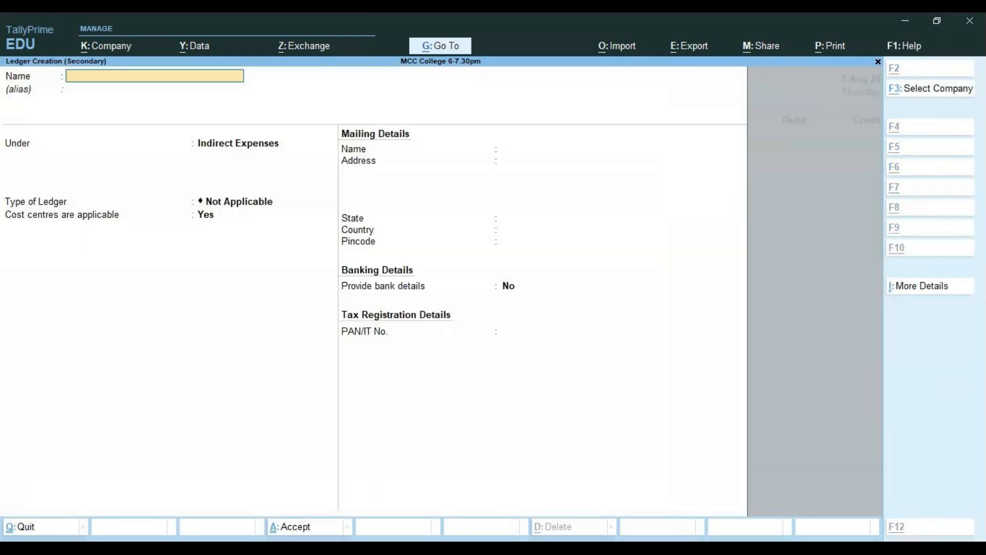
{"action": "type", "text": "Land N"}
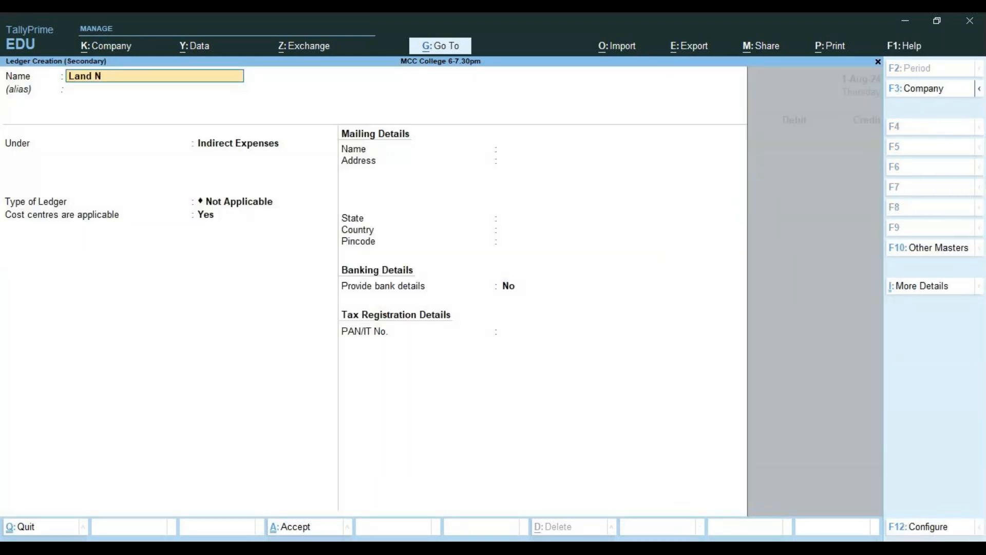
{"action": "type", "text": " Building a/c"}
{"action": "key", "text": "Return"}
{"action": "key", "text": "Return"}
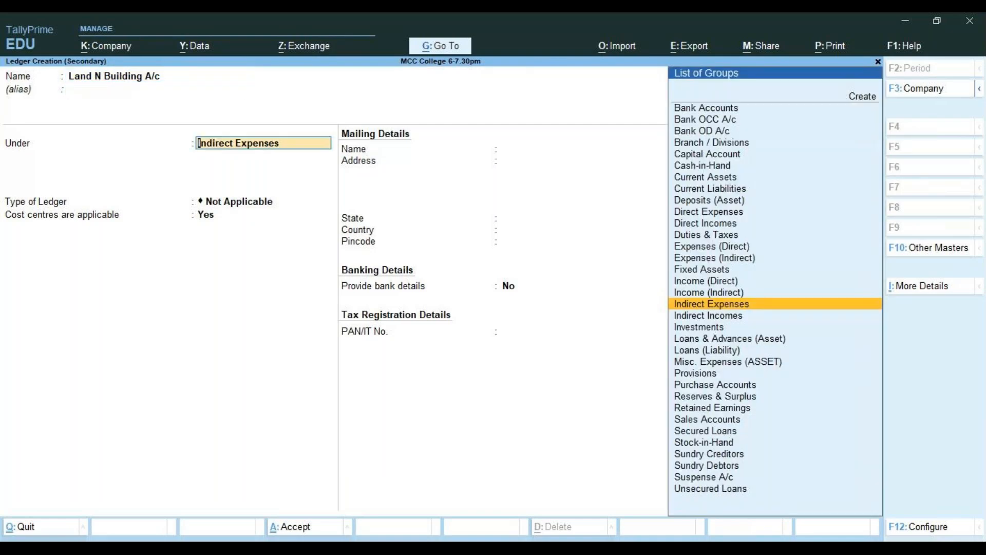
{"action": "type", "text": "Fix"}
{"action": "key", "text": "Return"}
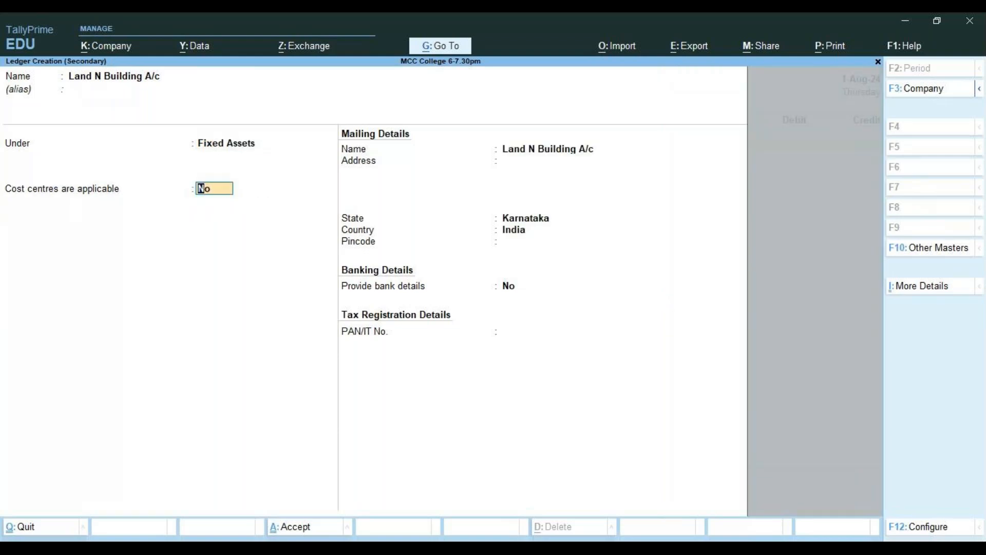
{"action": "key", "text": "Return"}
{"action": "key", "text": "Return"}
{"action": "type", "text": "1500"}
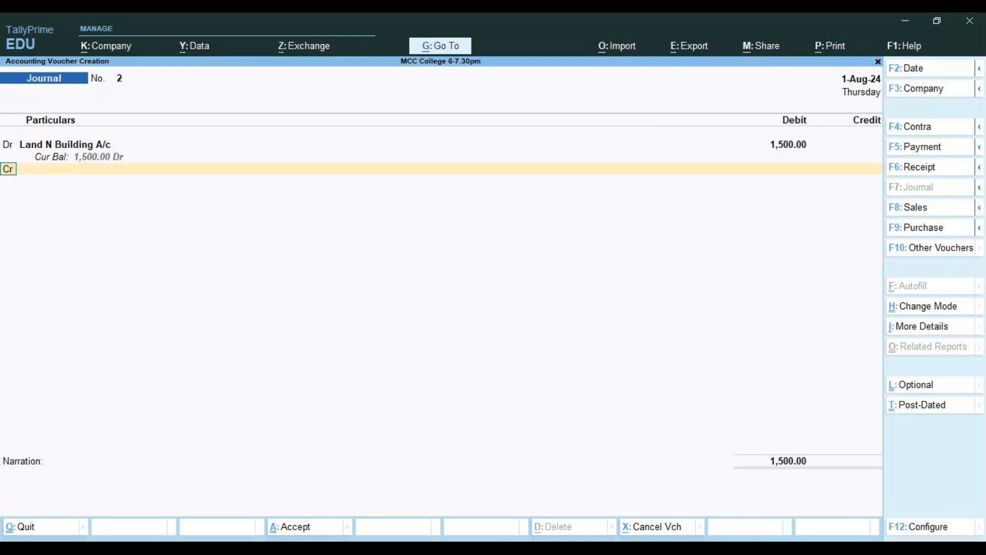
{"action": "key", "text": "Return"}
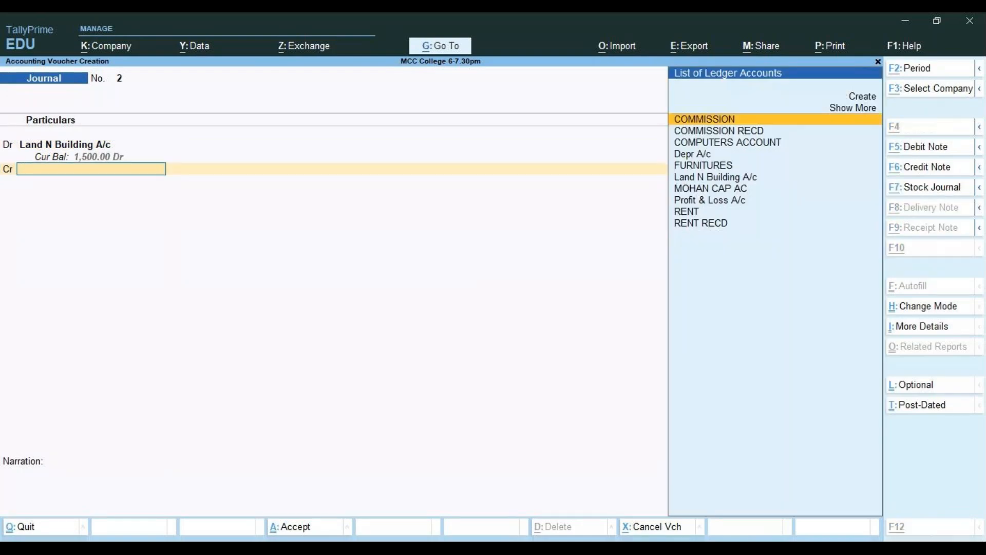
- Create the ledger Appr under Indirect Expenses from the credit line of the journal voucher
{"action": "key", "text": "alt+c"}
{"action": "type", "text": "Appr"}
{"action": "key", "text": "Return"}
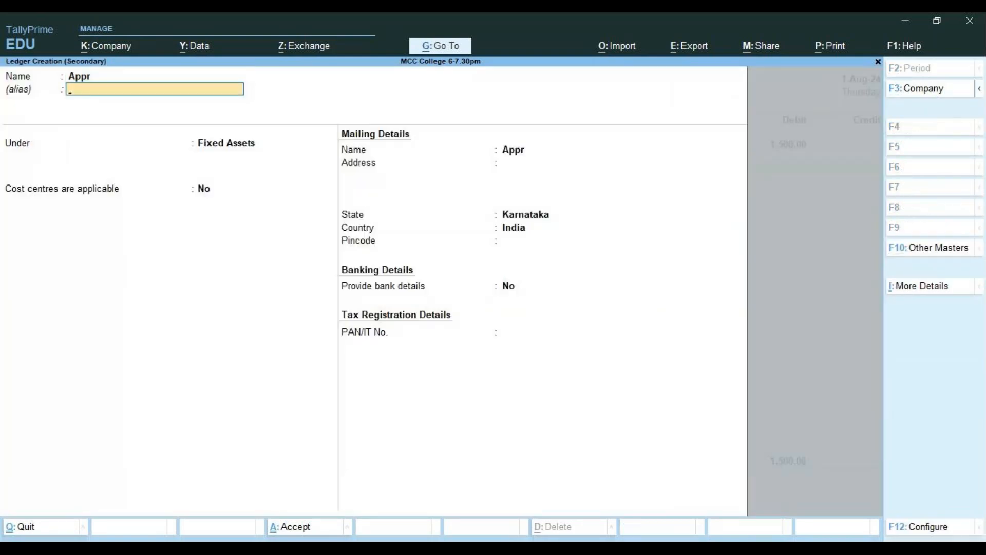
{"action": "key", "text": "Return"}
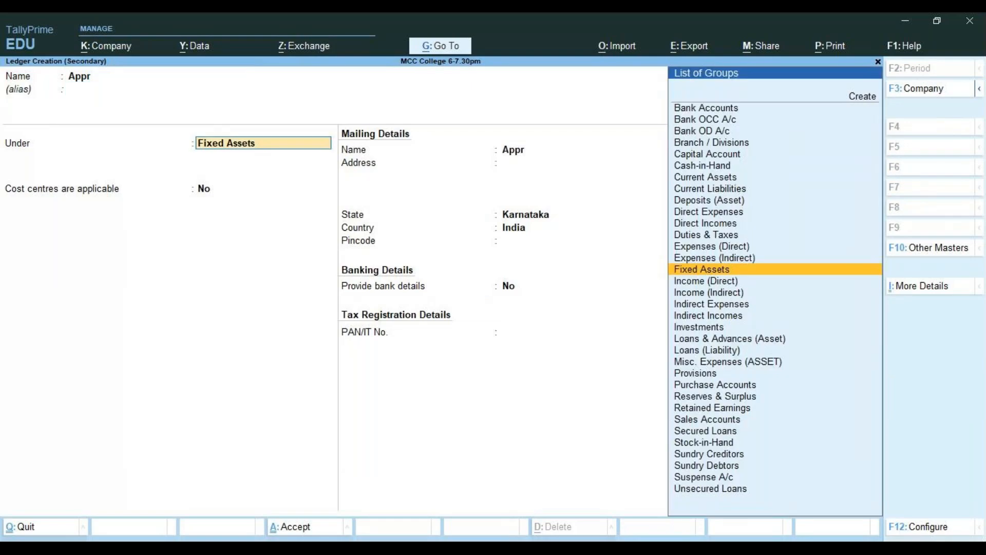
{"action": "type", "text": "In"}
{"action": "key", "text": "Down"}
{"action": "key", "text": "Down"}
{"action": "key", "text": "Down"}
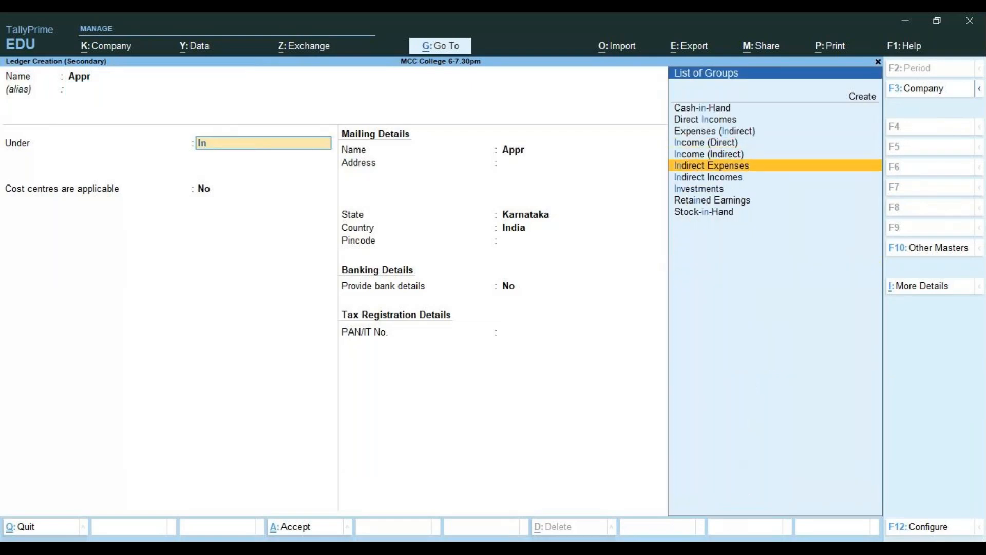
{"action": "key", "text": "Return"}
{"action": "key", "text": "ctrl+a"}
- Credit Appr with 1500 and allocate the amount to the cost centre HANUMANTHNAGAR under BANGALORE
{"action": "key", "text": "Return"}
{"action": "key", "text": "Return"}
{"action": "key", "text": "Return"}
{"action": "key", "text": "Return"}
{"action": "key", "text": "Return"}
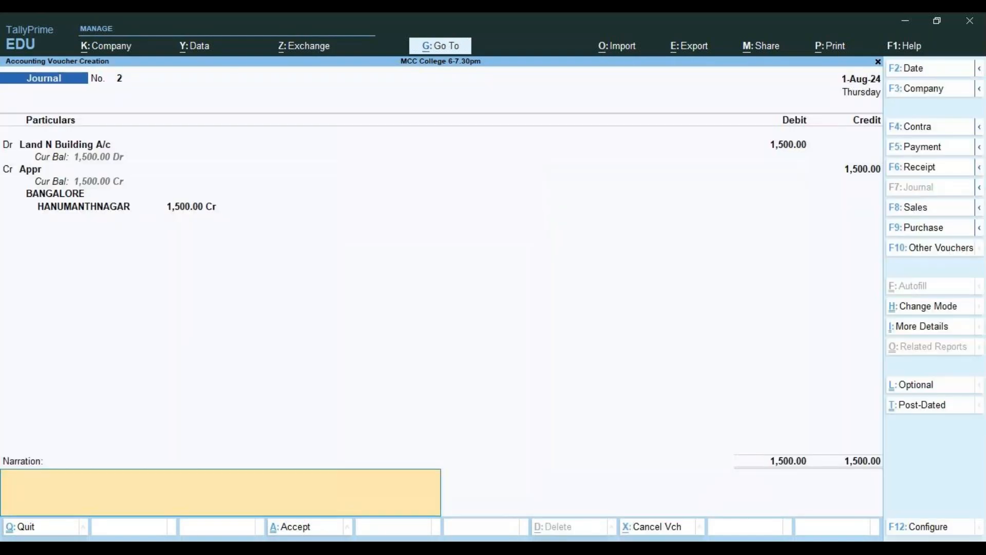
- Add the narration "bieng land and building appr" and save the journal voucher
{"action": "type", "text": "bieng land and building appr"}
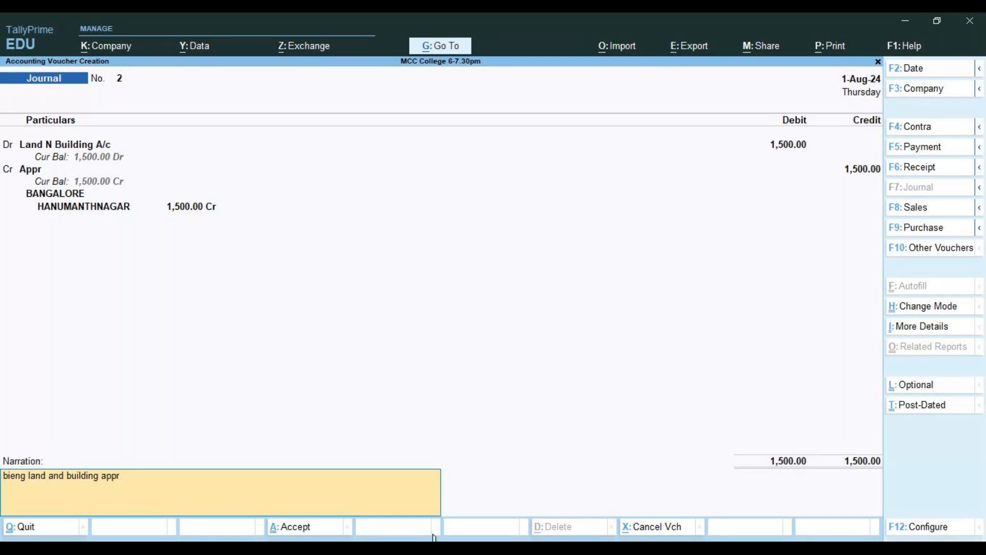
{"action": "key", "text": "Return"}
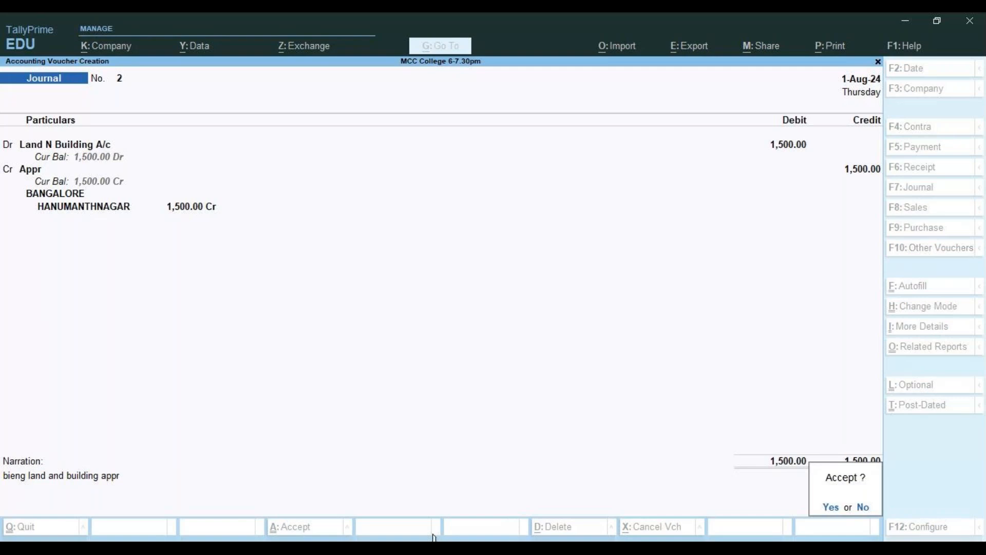
{"action": "key", "text": "y"}
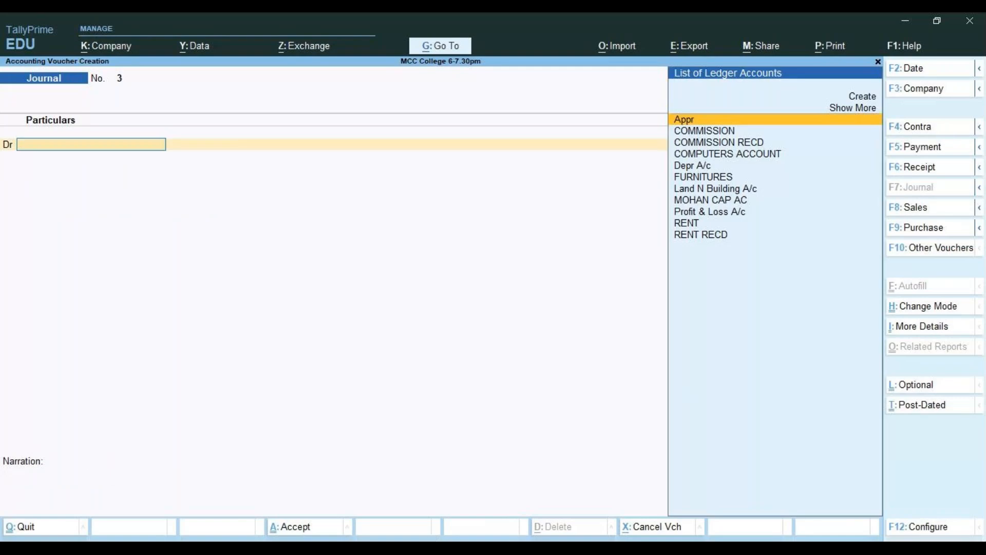
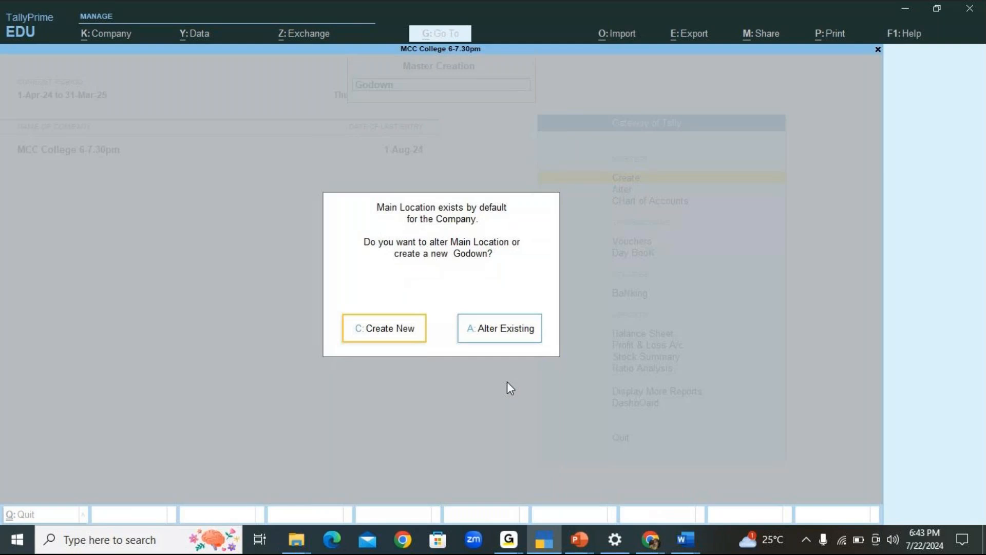
- Choose to create a new godown instead of altering Main Location, and save it as Bangalore 1
{"action": "key", "text": "c"}
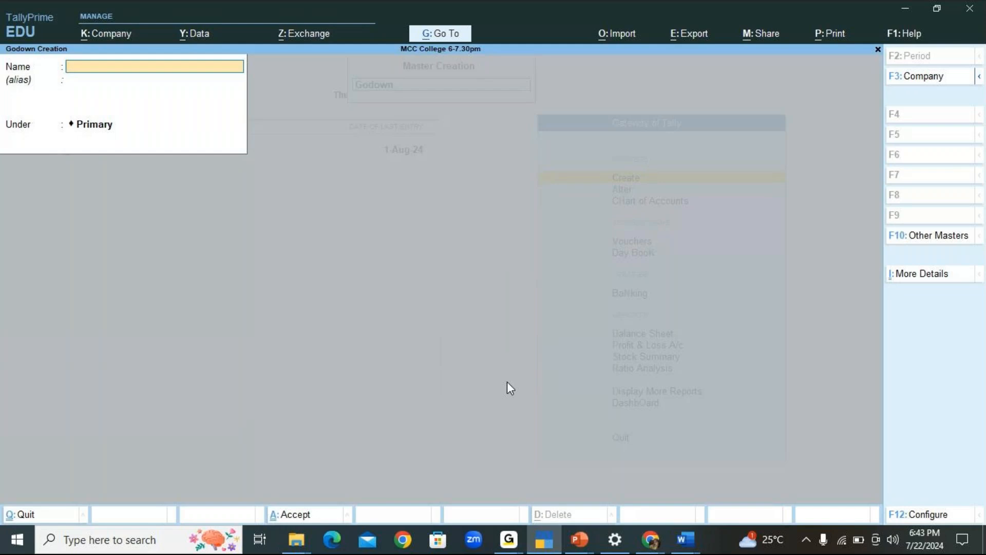
{"action": "type", "text": "Bangalore 1"}
{"action": "key", "text": "Return"}
{"action": "key", "text": "ctrl+a"}
- Create a second godown named Bangalore 2 under Primary
{"action": "type", "text": "Bangalore 2"}
{"action": "key", "text": "Return"}
{"action": "key", "text": "Return"}
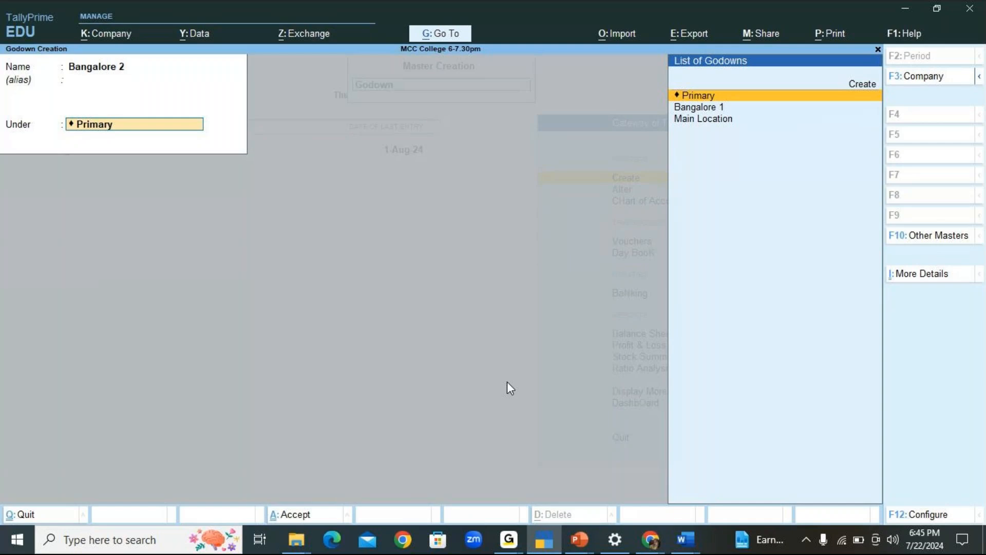
{"action": "key", "text": "Return"}
{"action": "key", "text": "Return"}
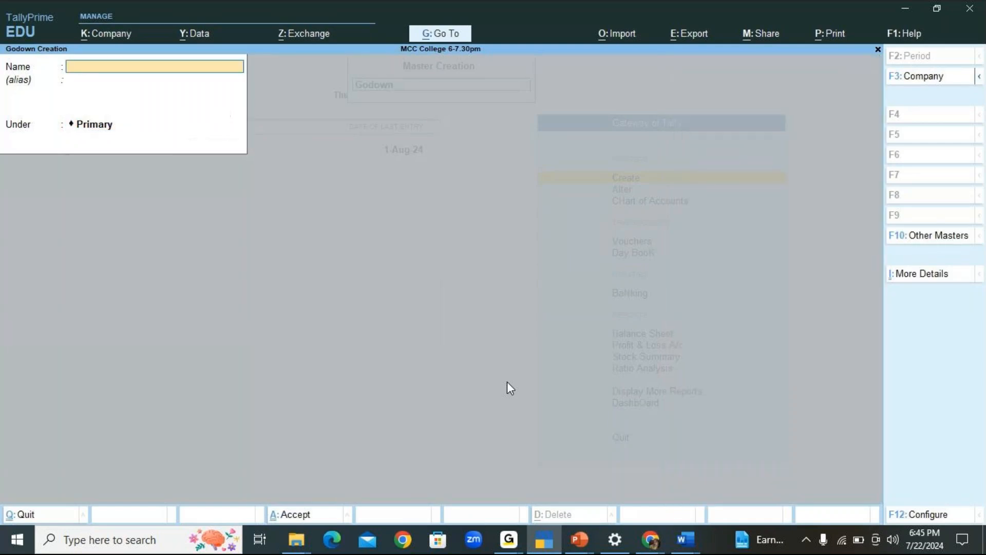
- Create a third godown named Banaglore 3 under Primary
{"action": "type", "text": "Banaglore"}
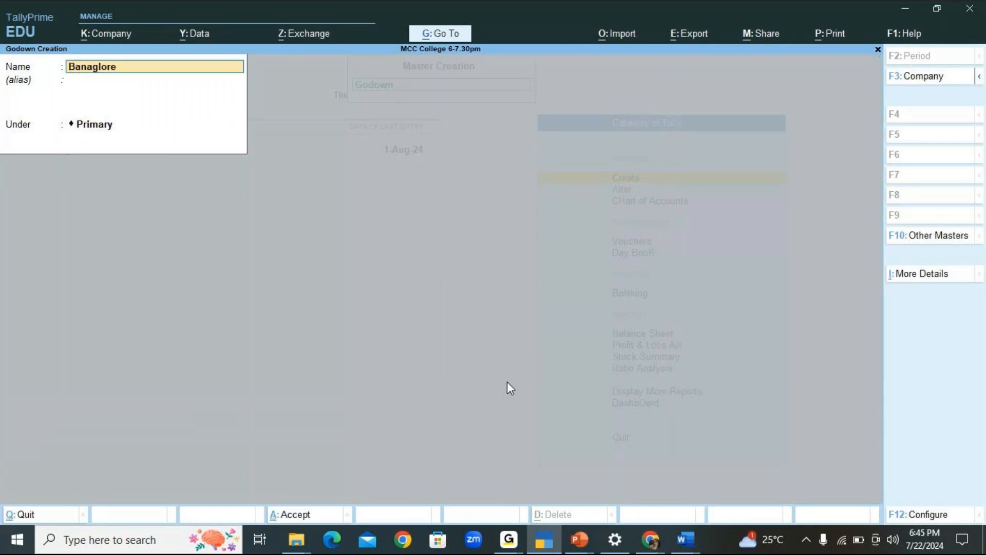
{"action": "type", "text": " 3"}
{"action": "key", "text": "Return"}
{"action": "key", "text": "Return"}
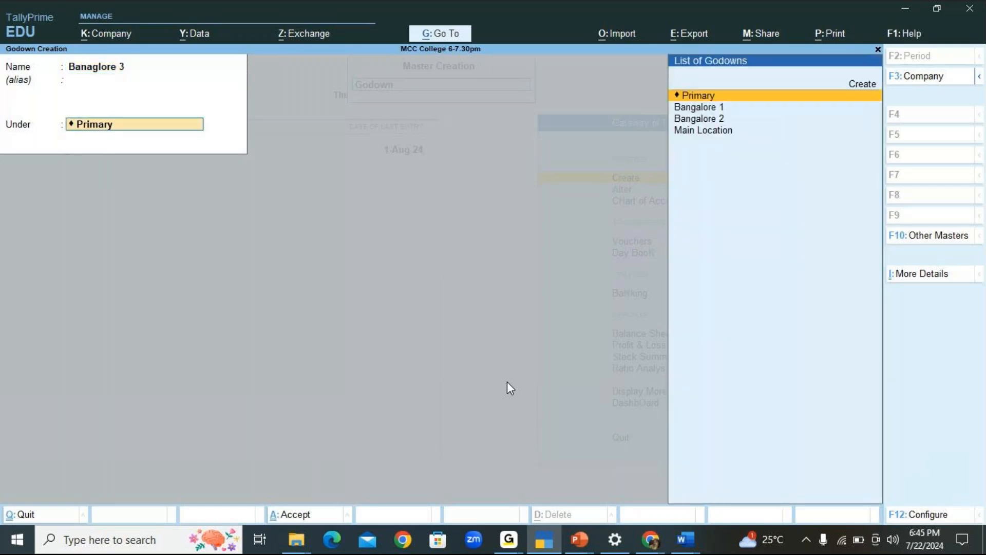
{"action": "key", "text": "Return"}
{"action": "key", "text": "Return"}
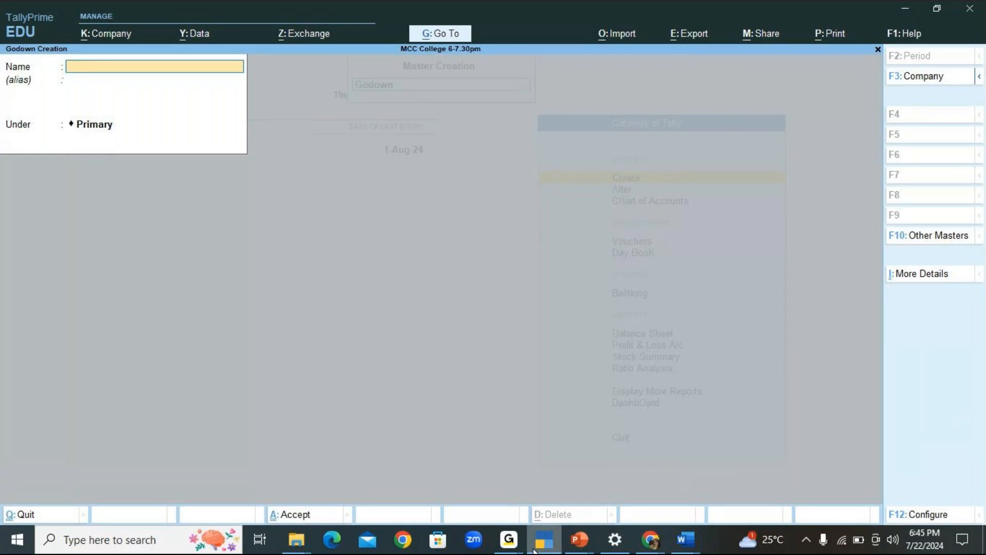
{"action": "left_click", "coordinate": [515, 548]}
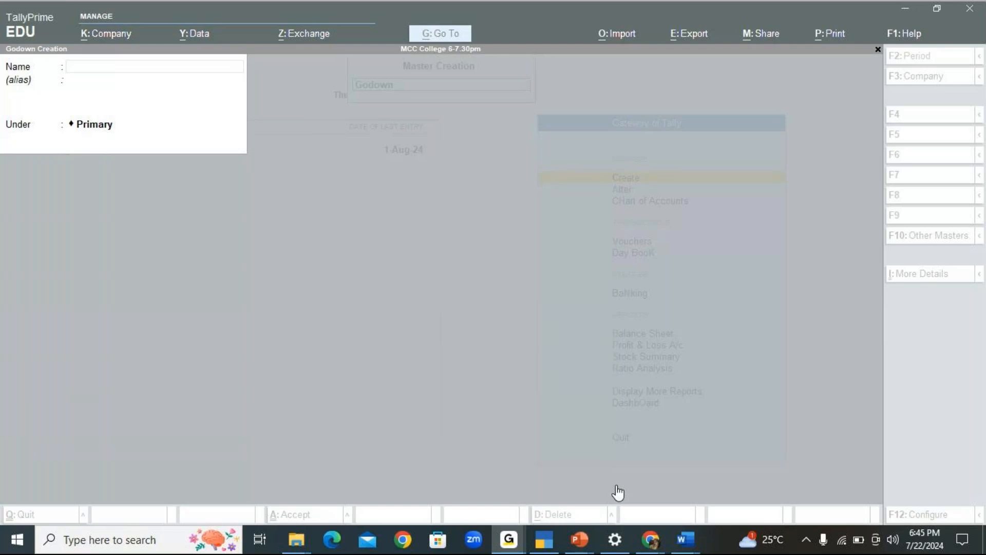
{"action": "left_click", "coordinate": [2, 290]}
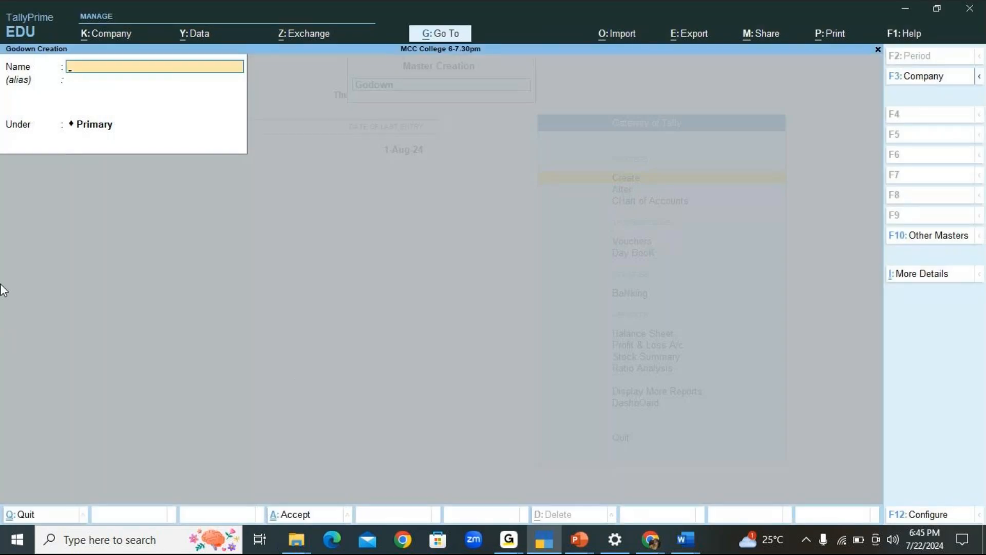
- Go back to the Gateway of Tally and open the godown creation form again from the inventory masters
{"action": "key", "text": "Escape"}
{"action": "key", "text": "Escape"}
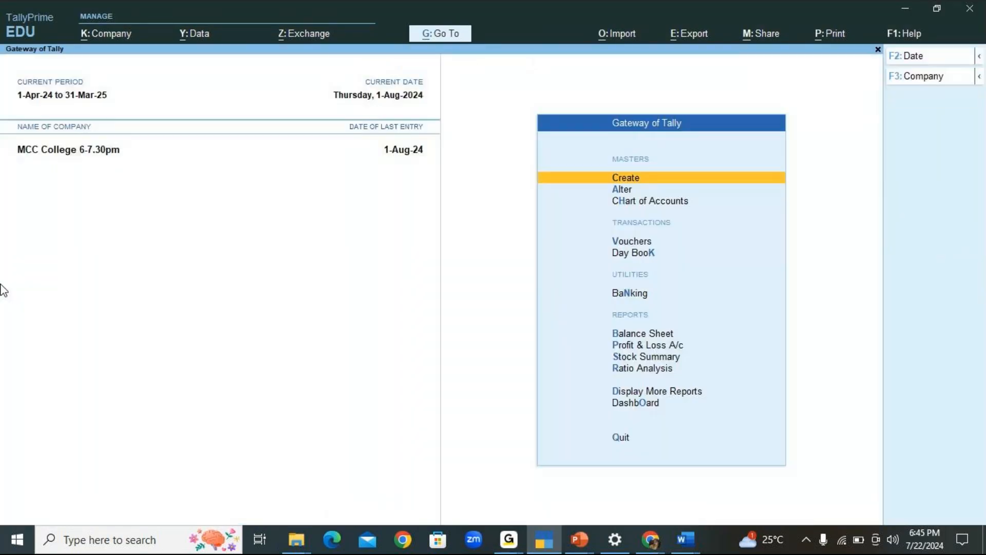
{"action": "key", "text": "Return"}
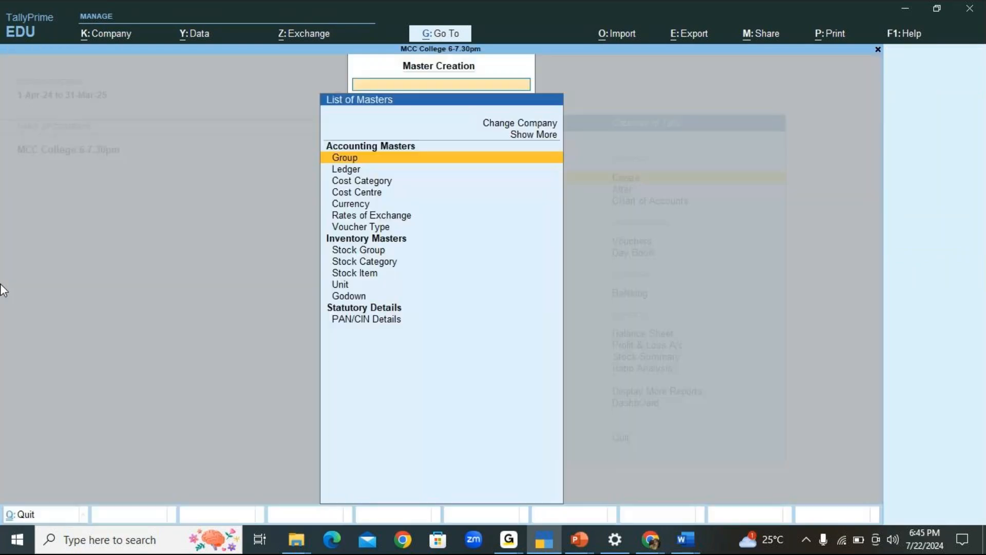
{"action": "key", "text": "Down"}
{"action": "key", "text": "Down"}
{"action": "key", "text": "Down"}
{"action": "key", "text": "Down"}
{"action": "key", "text": "Down"}
{"action": "key", "text": "Down"}
{"action": "key", "text": "Down"}
{"action": "key", "text": "Down"}
{"action": "key", "text": "Down"}
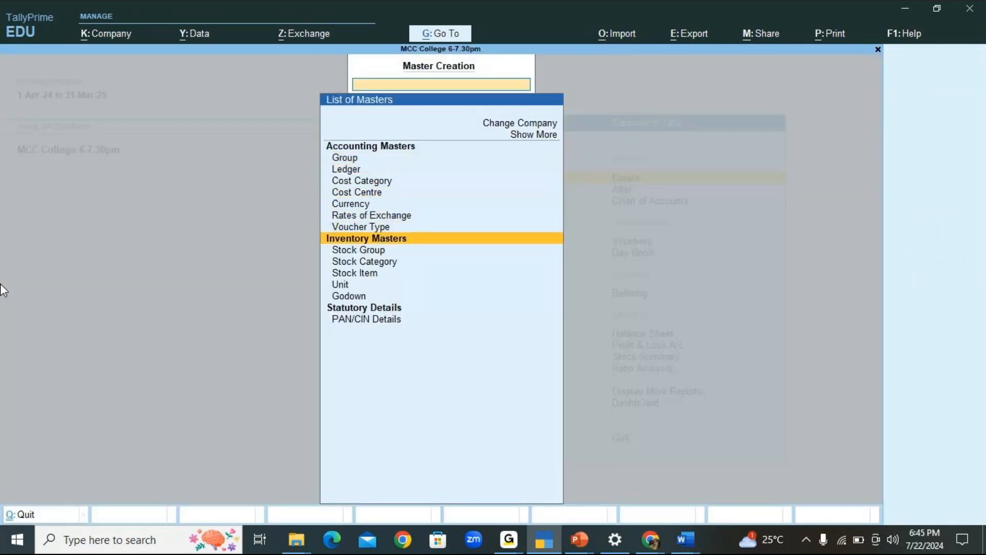
{"action": "key", "text": "Down"}
{"action": "key", "text": "Down"}
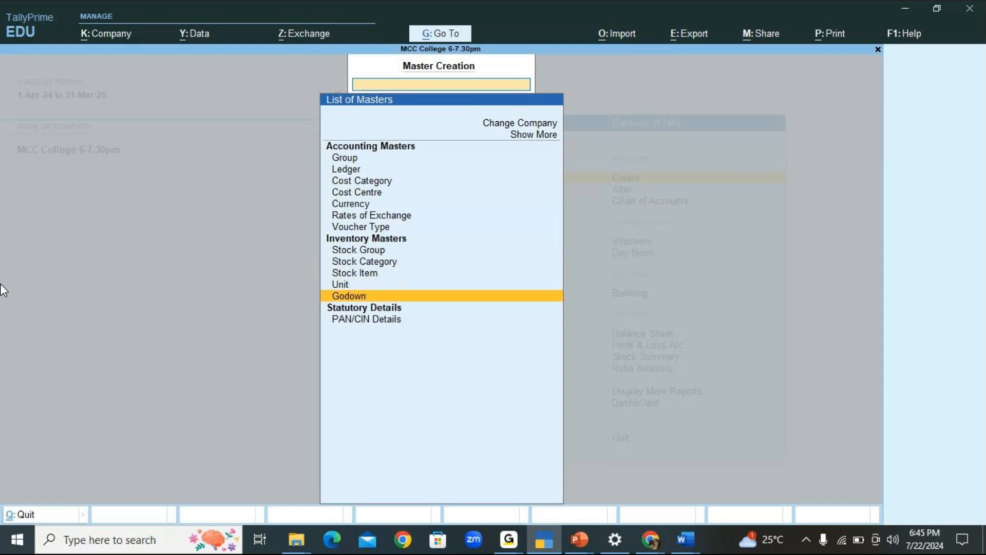
{"action": "key", "text": "Return"}
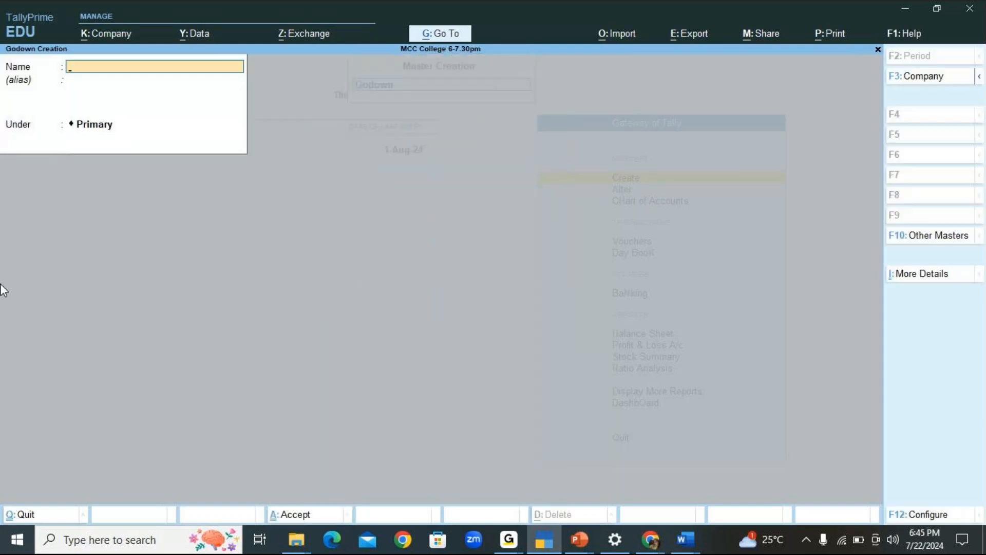
- Create a fourth godown named Bangalore 4 under Primary and leave the godown creation form
{"action": "type", "text": "B"}
{"action": "type", "text": "nagk"}
{"action": "key", "text": "BackSpace"}
{"action": "type", "text": "lore"}
{"action": "key", "text": "BackSpace"}
{"action": "key", "text": "BackSpace"}
{"action": "key", "text": "BackSpace"}
{"action": "key", "text": "BackSpace"}
{"action": "key", "text": "BackSpace"}
{"action": "key", "text": "BackSpace"}
{"action": "key", "text": "BackSpace"}
{"action": "type", "text": "angalore 4"}
{"action": "key", "text": "Return"}
{"action": "key", "text": "Return"}
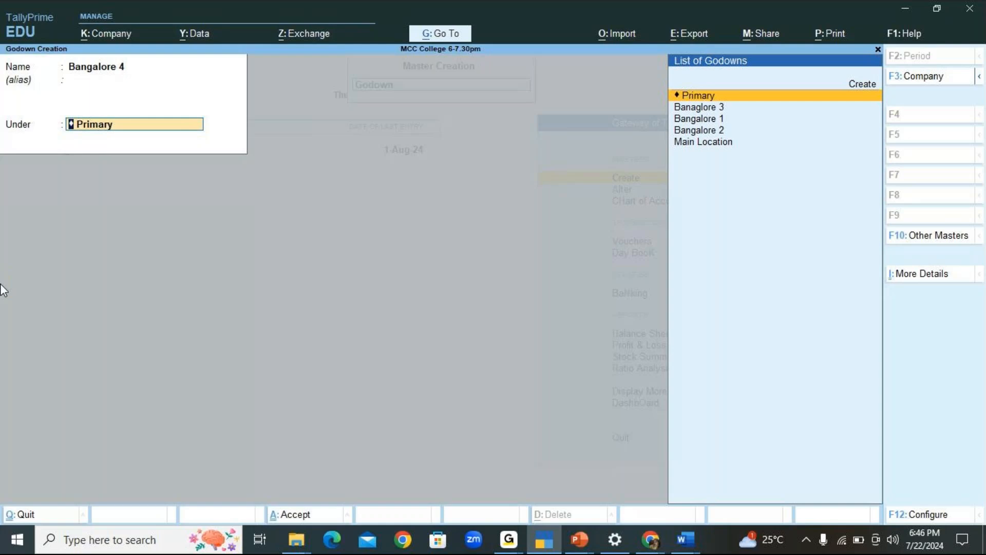
{"action": "key", "text": "Return"}
{"action": "key", "text": "Return"}
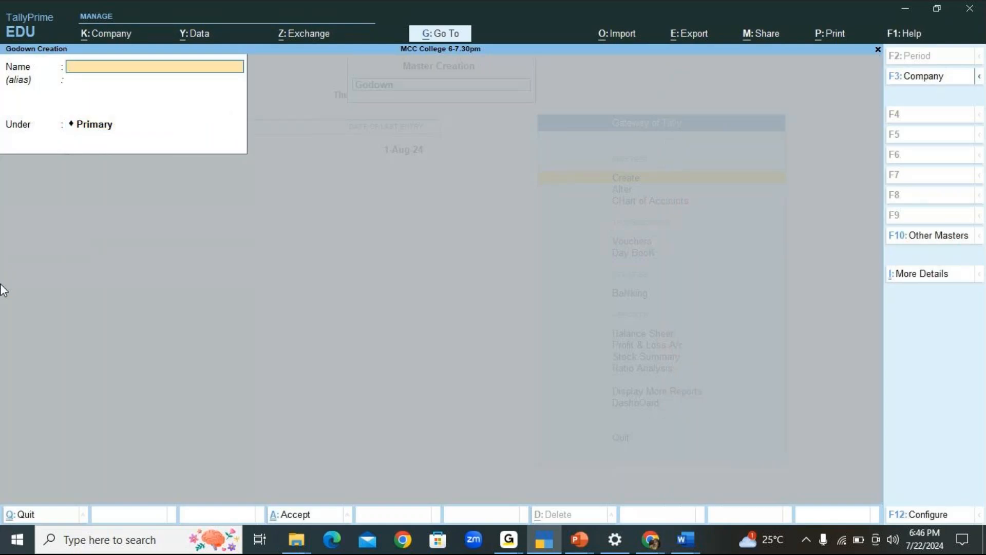
{"action": "key", "text": "Escape"}
{"action": "key", "text": "Return"}
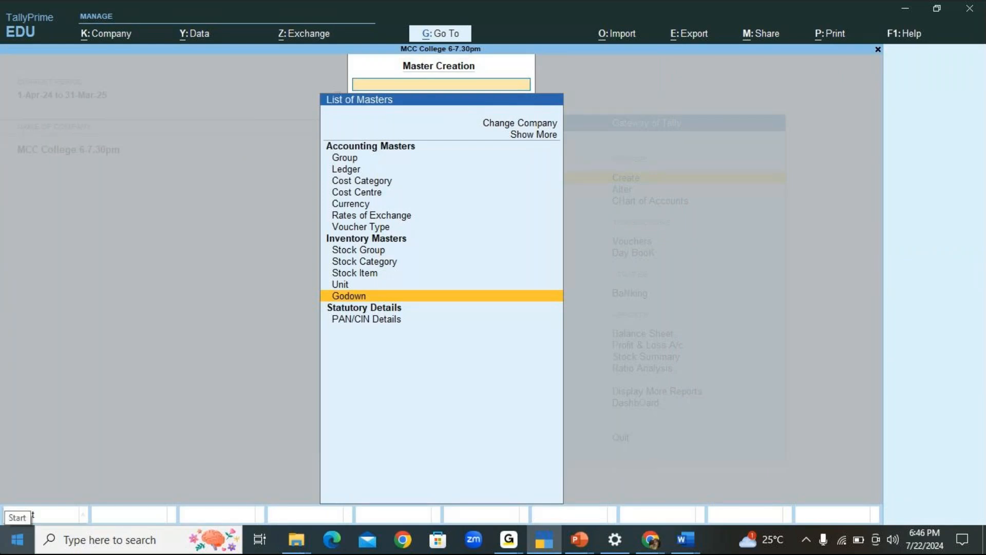
{"action": "left_click", "coordinate": [519, 535]}
{"action": "left_click", "coordinate": [565, 468]}
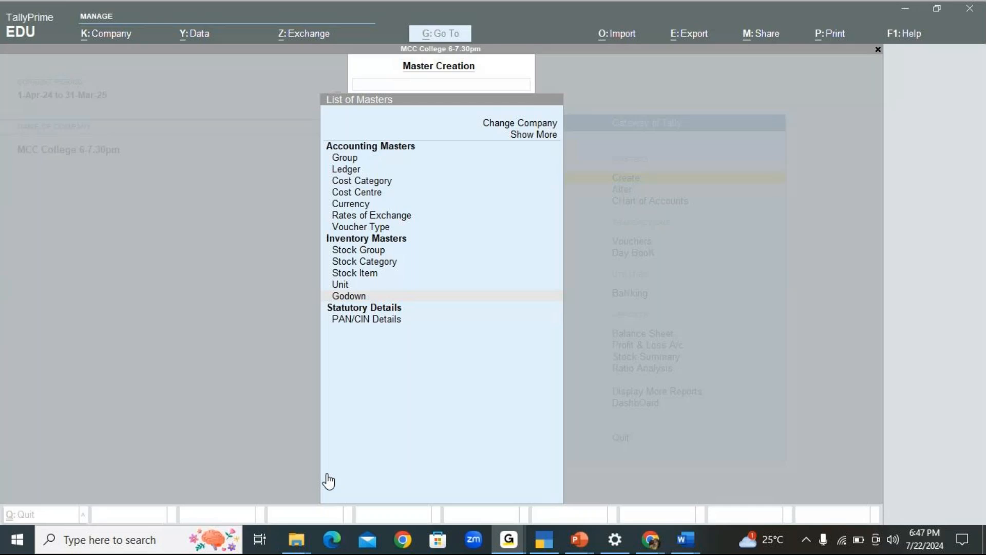
{"action": "left_click", "coordinate": [29, 272]}
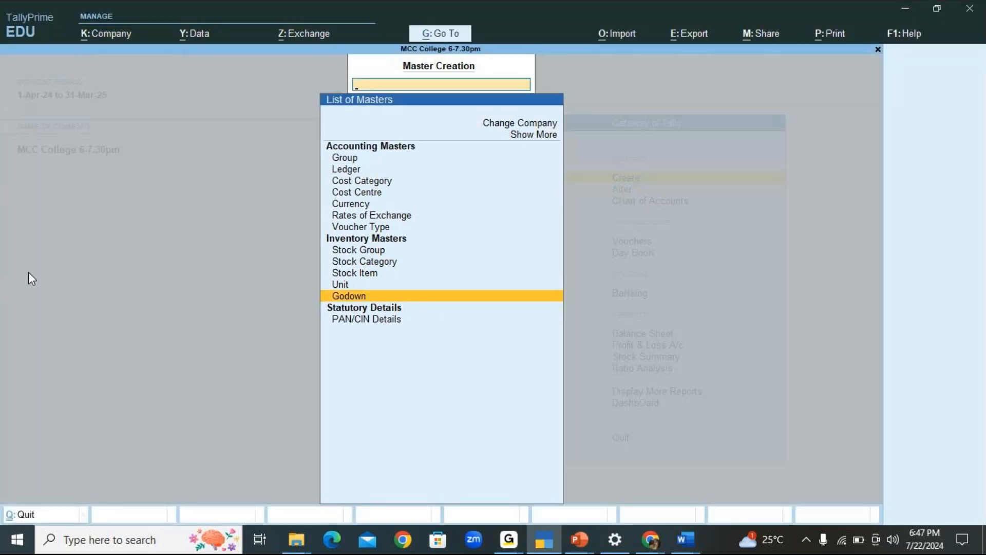
- View the list of existing godowns in the master alteration section and return to the Gateway of Tally
{"action": "key", "text": "Escape"}
{"action": "key", "text": "Down"}
{"action": "key", "text": "Down"}
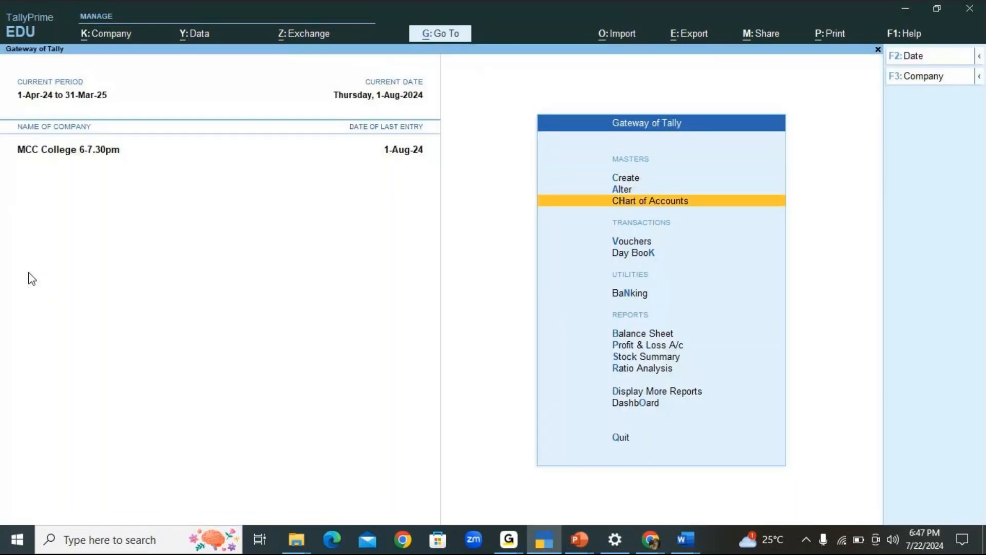
{"action": "key", "text": "Up"}
{"action": "key", "text": "Return"}
{"action": "key", "text": "Down"}
{"action": "key", "text": "Down"}
{"action": "key", "text": "Down"}
{"action": "key", "text": "Down"}
{"action": "key", "text": "Down"}
{"action": "key", "text": "Down"}
{"action": "key", "text": "Down"}
{"action": "key", "text": "Down"}
{"action": "key", "text": "Down"}
{"action": "key", "text": "Down"}
{"action": "key", "text": "Down"}
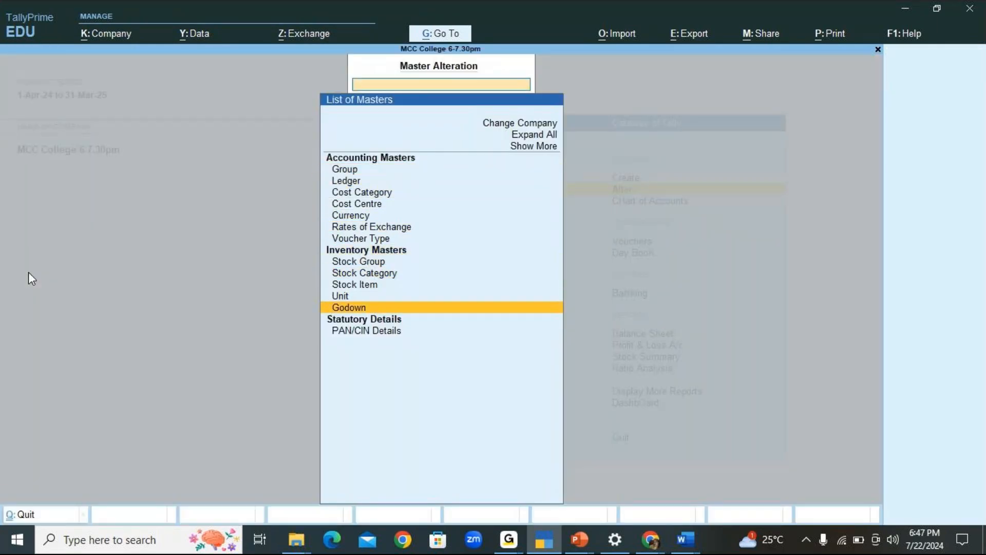
{"action": "key", "text": "Return"}
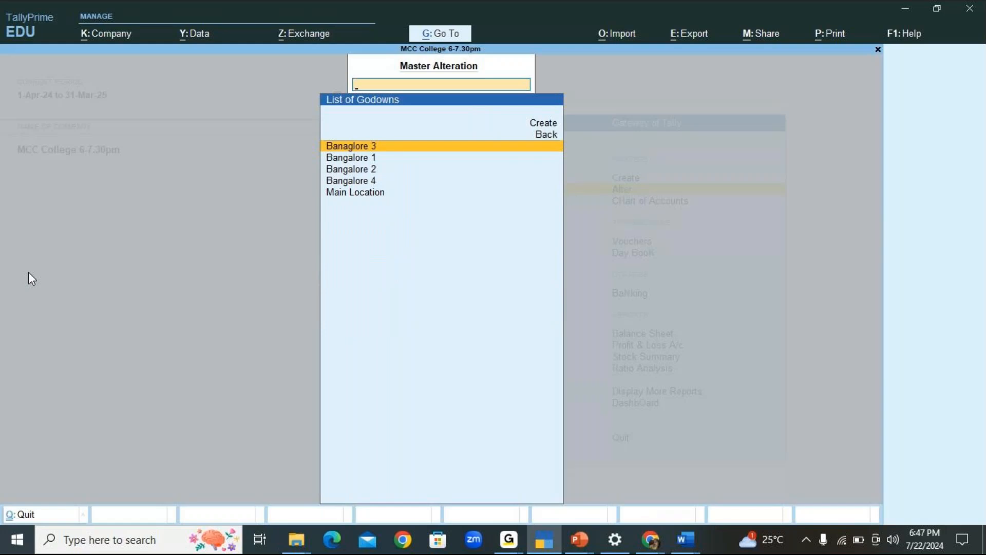
{"action": "key", "text": "Escape"}
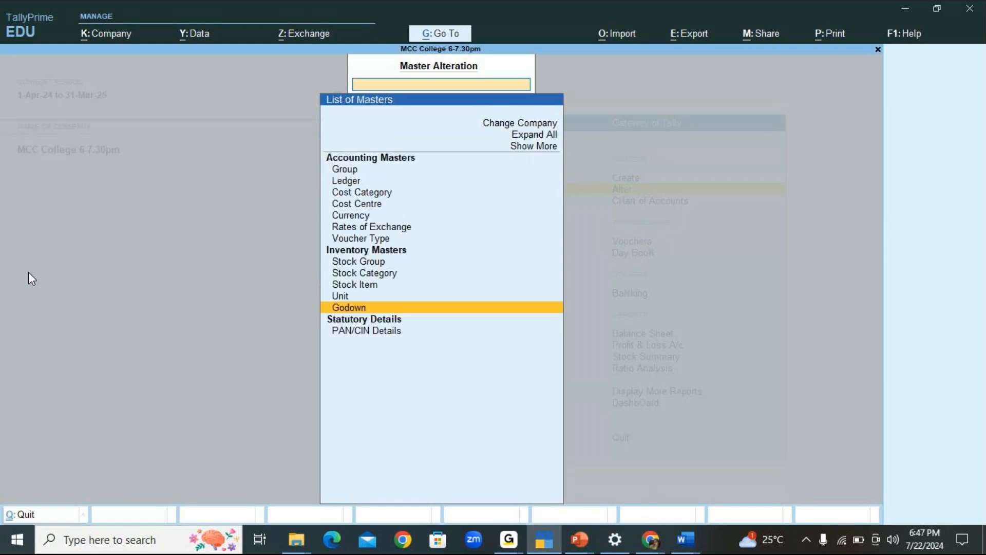
{"action": "key", "text": "Escape"}
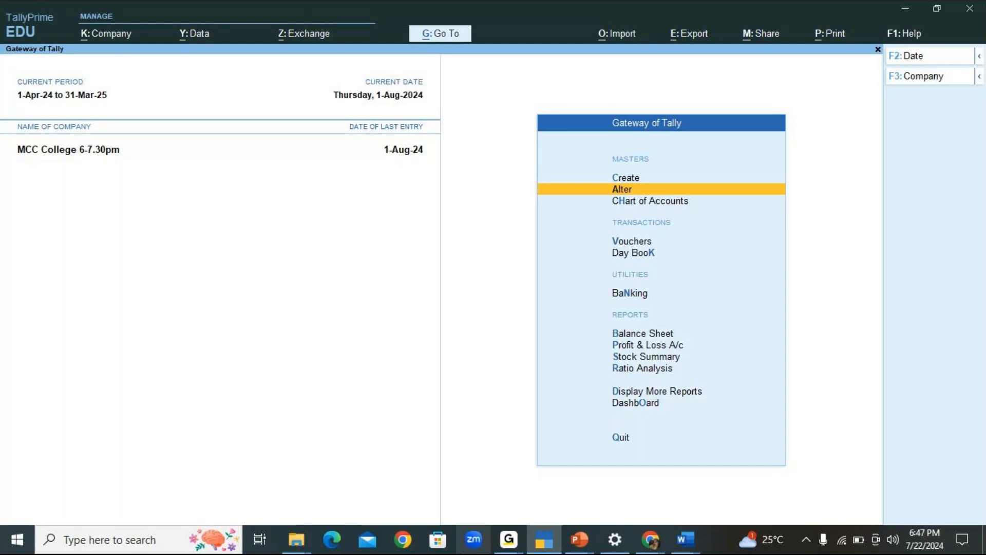
{"action": "left_click", "coordinate": [497, 548]}
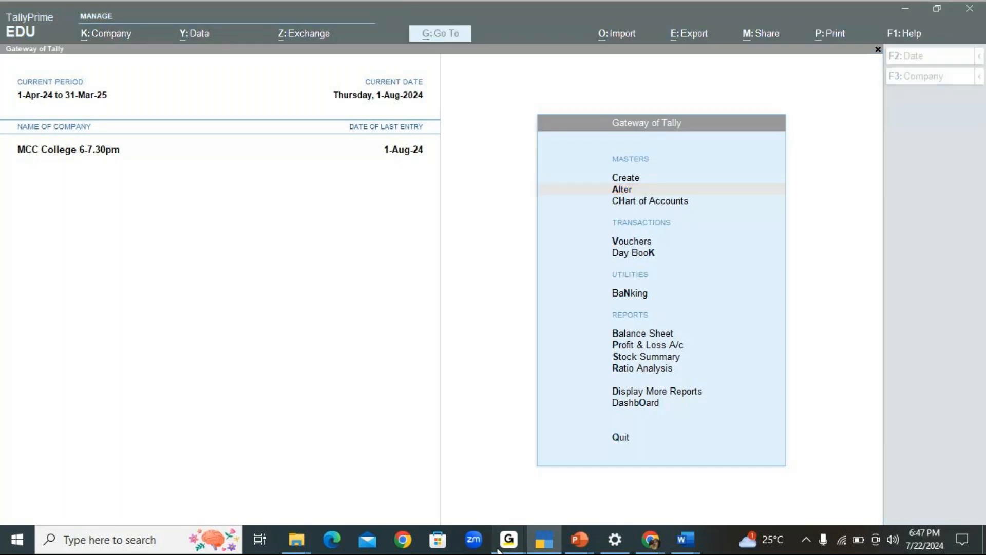
{"action": "left_click", "coordinate": [573, 458]}
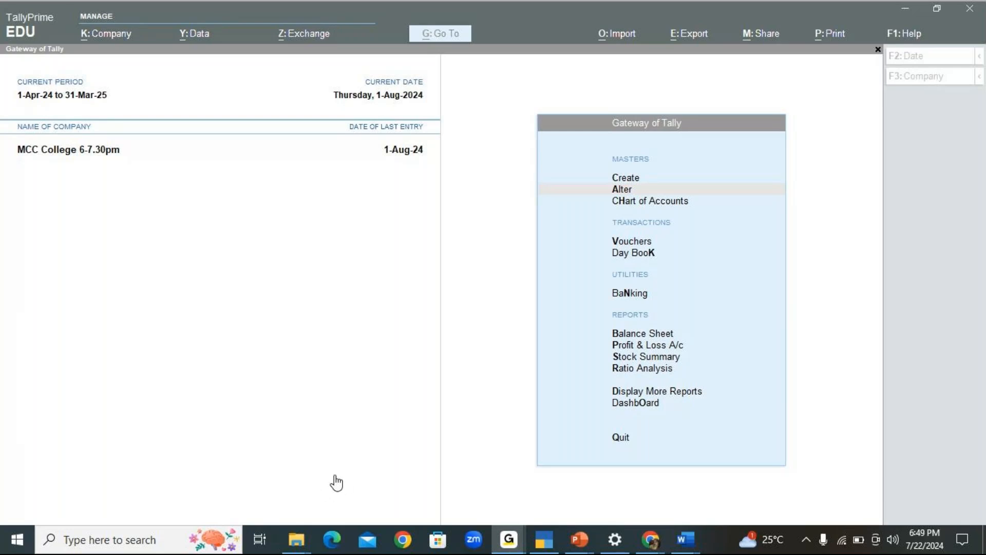
{"action": "left_click", "coordinate": [331, 483]}
{"action": "left_click", "coordinate": [42, 257]}
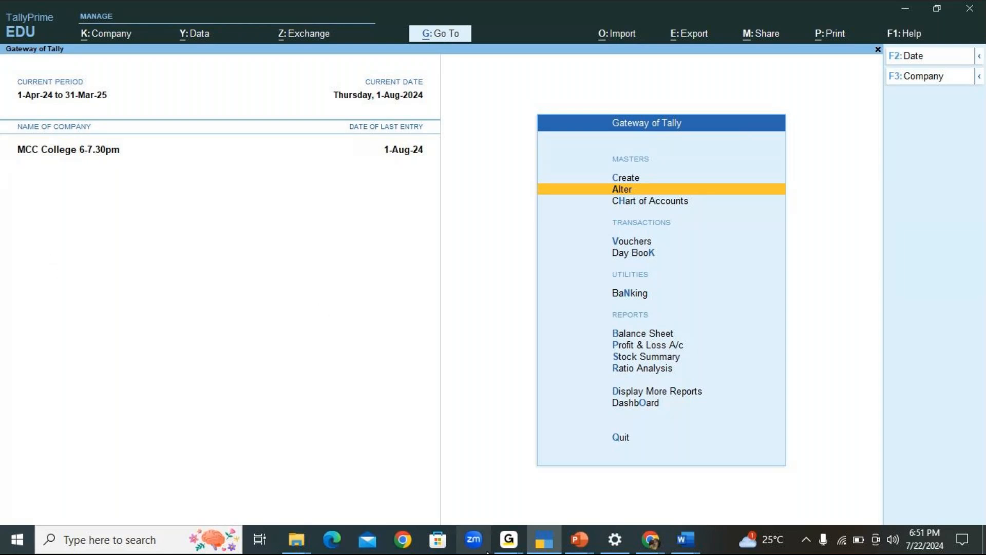
{"action": "left_click", "coordinate": [509, 539]}
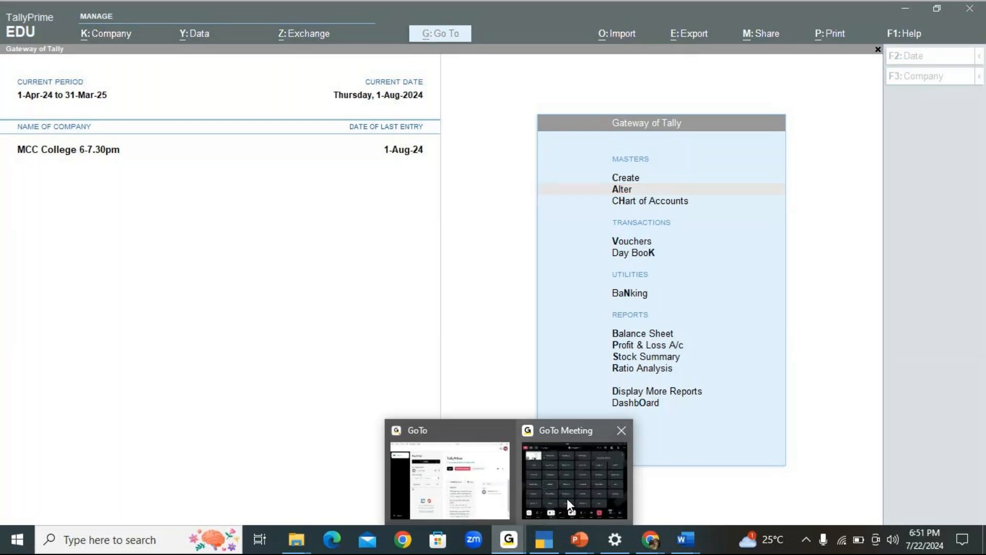
{"action": "left_click", "coordinate": [567, 503]}
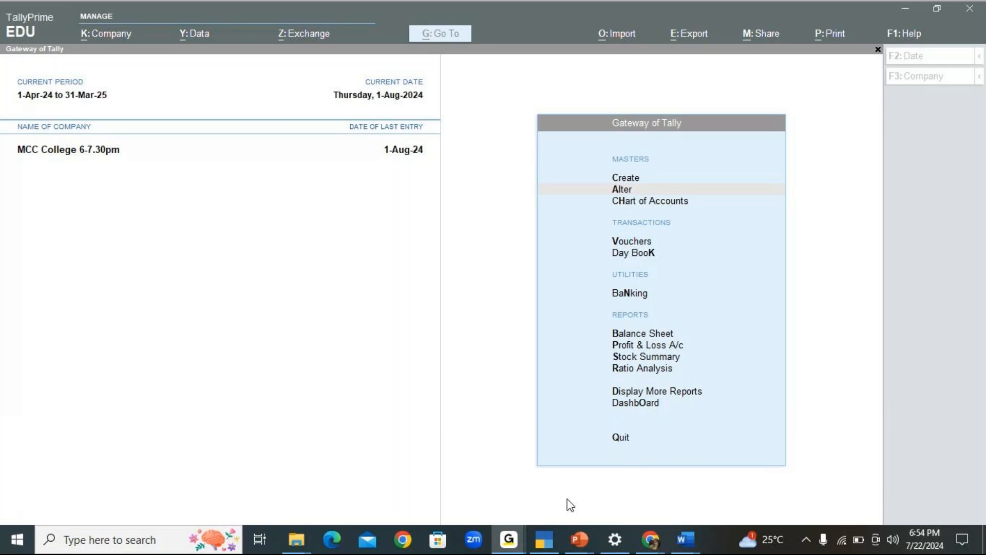
{"action": "left_click", "coordinate": [75, 349]}
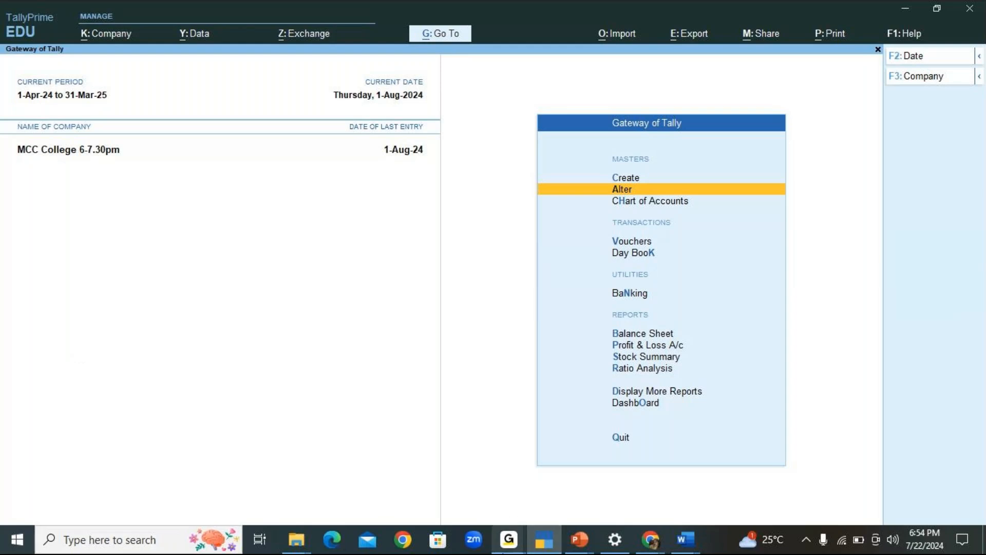
{"action": "left_click", "coordinate": [509, 539]}
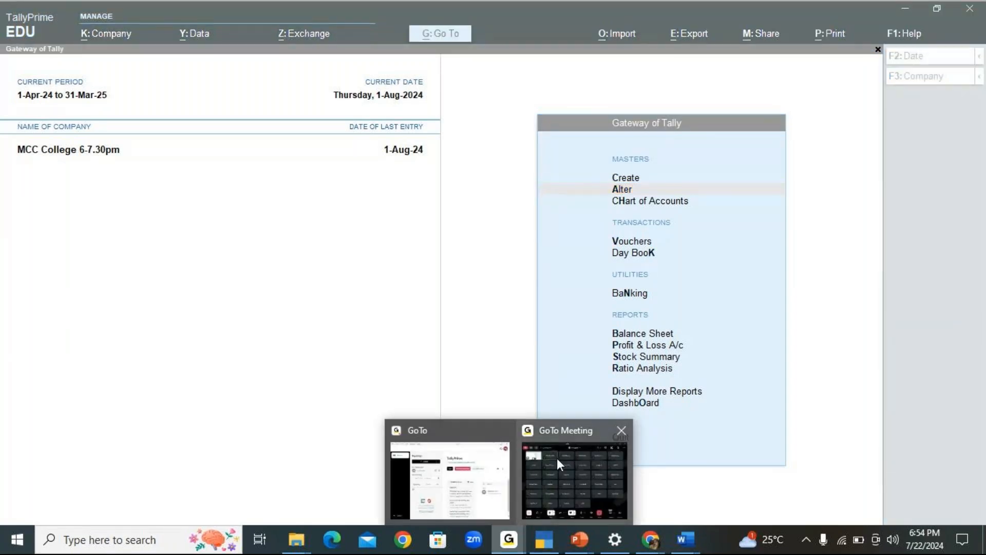
{"action": "left_click", "coordinate": [557, 459]}
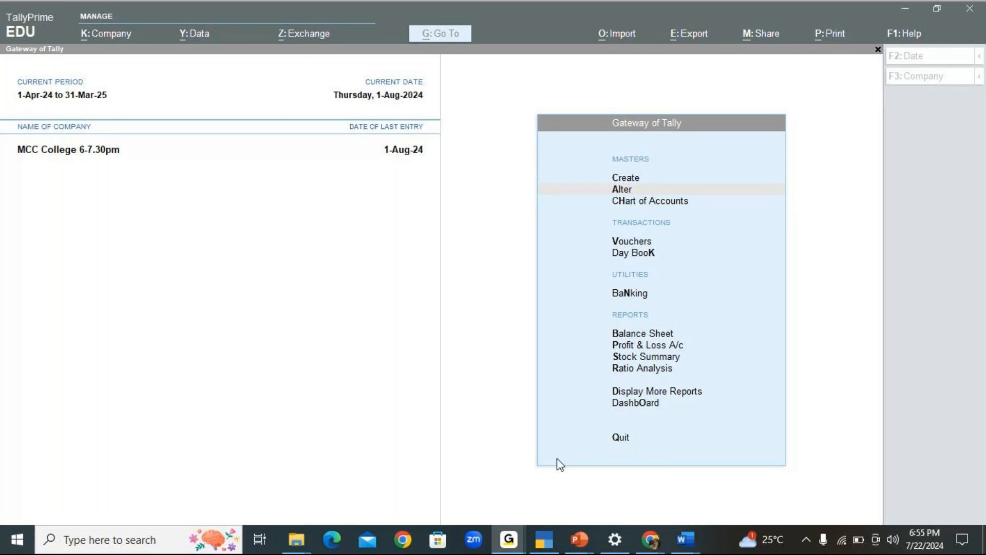
{"action": "left_click", "coordinate": [56, 440]}
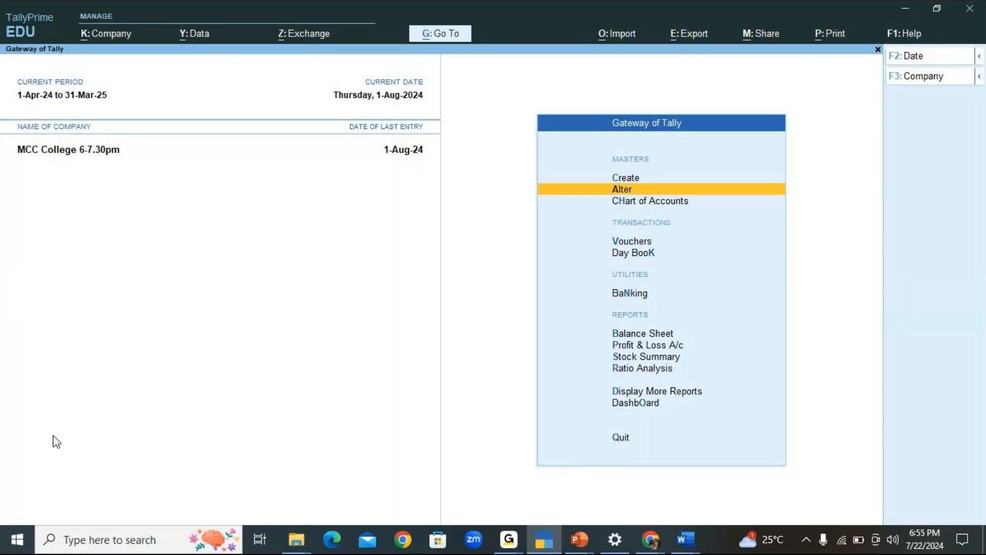
- Open the unit of measure creation form from the inventory masters of MCC College 6-7.30pm
{"action": "key", "text": "Up"}
{"action": "key", "text": "Return"}
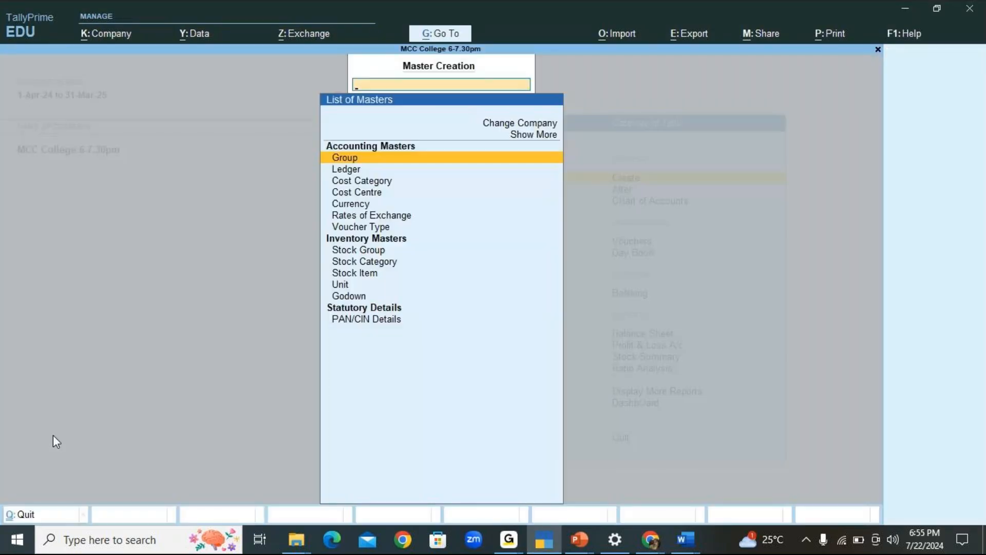
{"action": "key", "text": "Down"}
{"action": "key", "text": "Down"}
{"action": "key", "text": "Down"}
{"action": "key", "text": "Down"}
{"action": "key", "text": "Down"}
{"action": "key", "text": "Down"}
{"action": "key", "text": "Down"}
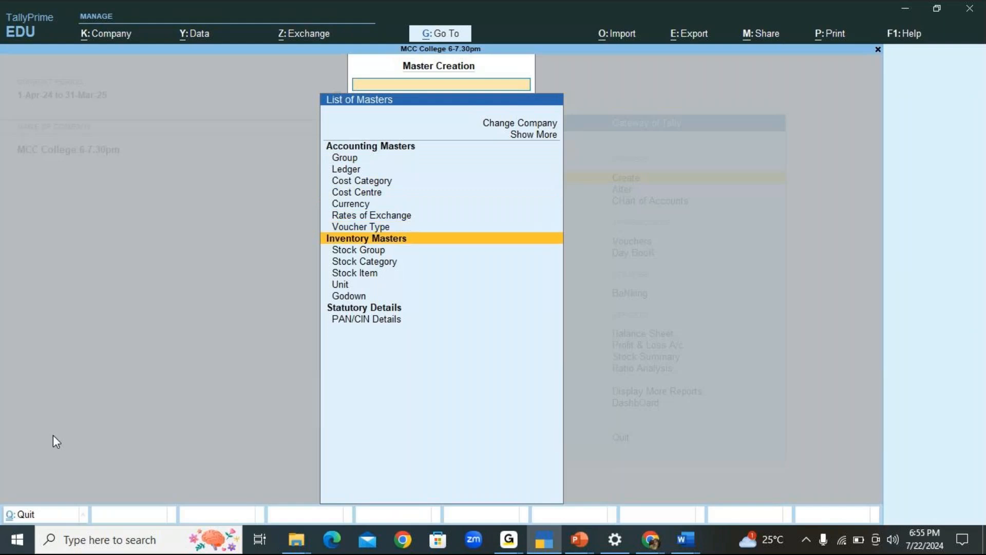
{"action": "key", "text": "Down"}
{"action": "key", "text": "Down"}
{"action": "key", "text": "Down"}
{"action": "key", "text": "Down"}
{"action": "key", "text": "Return"}
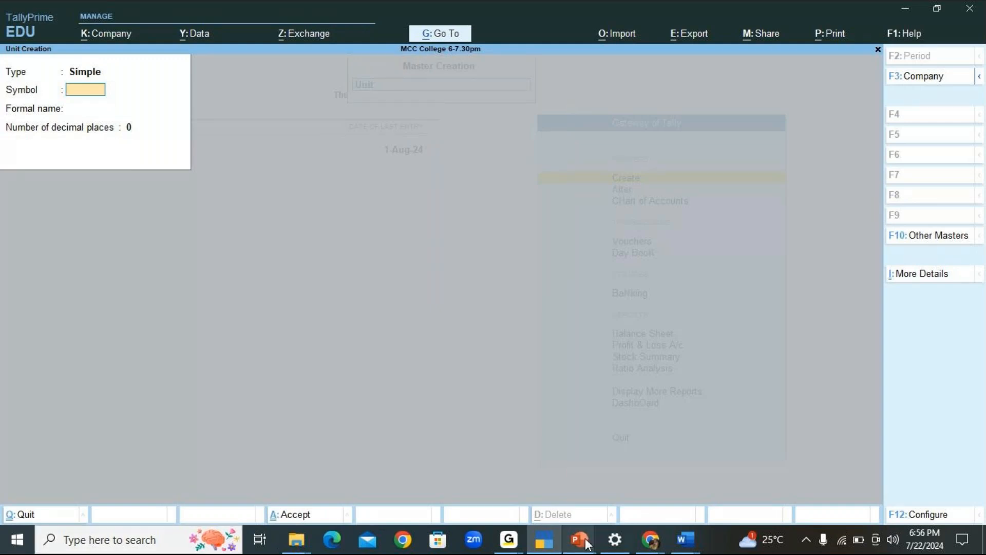
- Switch to the tally prime level 1 presentation in PowerPoint and go to the Units of Measure slide
{"action": "mouse_move", "coordinate": [583, 546]}
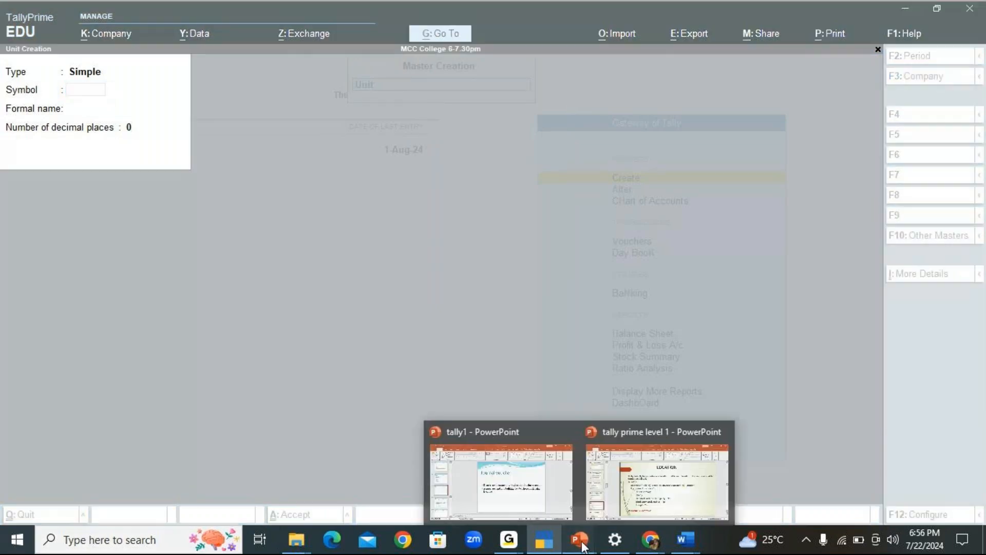
{"action": "left_click", "coordinate": [650, 494]}
{"action": "scroll", "coordinate": [646, 489], "scroll_direction": "down", "scroll_amount": 1}
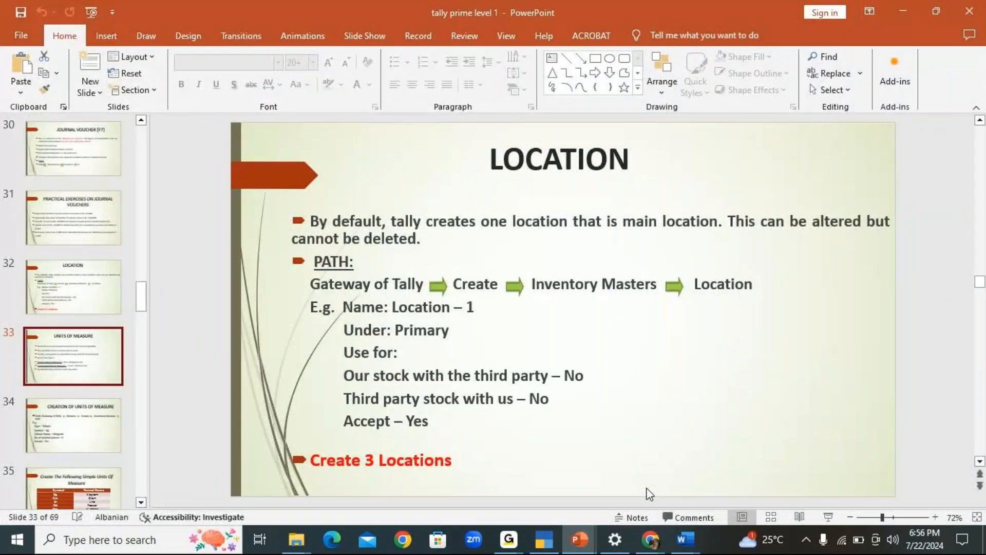
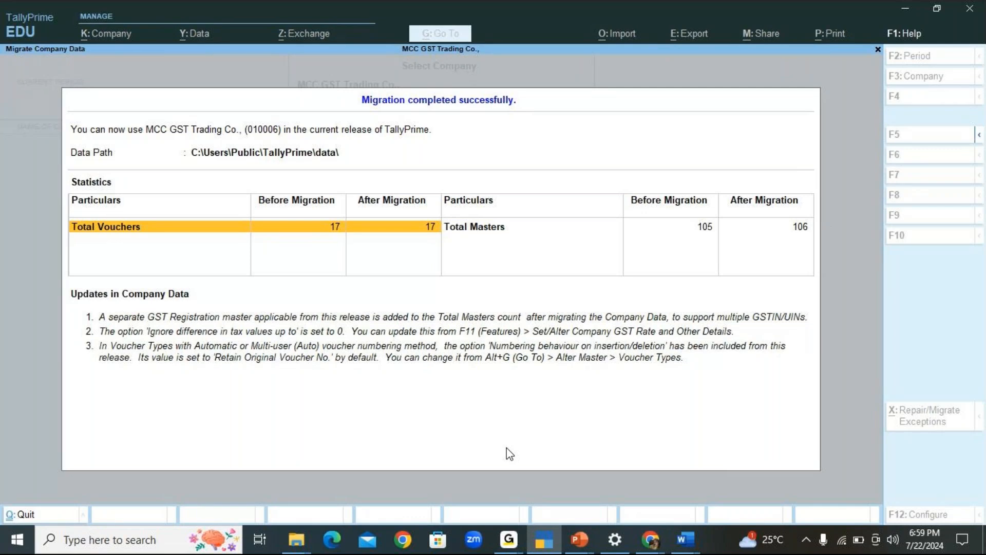
- Leave the migration report of MCC GST Trading Co. and open its unit creation form from the inventory masters
{"action": "key", "text": "Escape"}
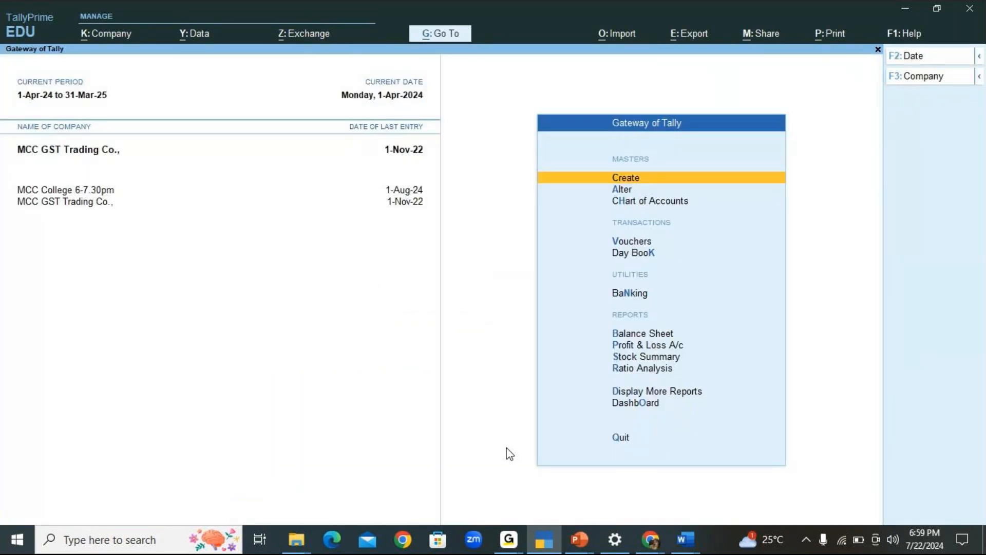
{"action": "key", "text": "Return"}
{"action": "key", "text": "Down"}
{"action": "key", "text": "Down"}
{"action": "key", "text": "Down"}
{"action": "key", "text": "Down"}
{"action": "key", "text": "Down"}
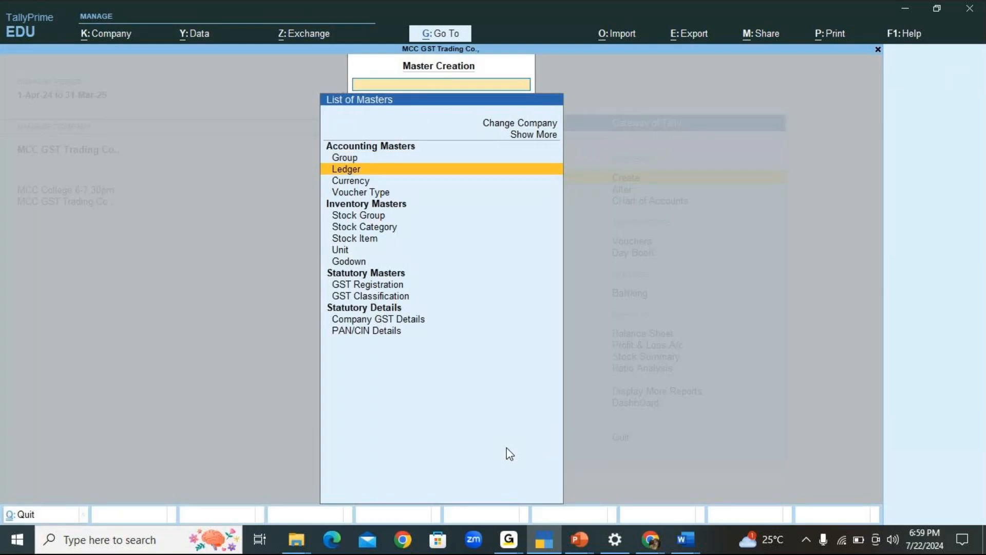
{"action": "key", "text": "Down"}
{"action": "key", "text": "Down"}
{"action": "key", "text": "Return"}
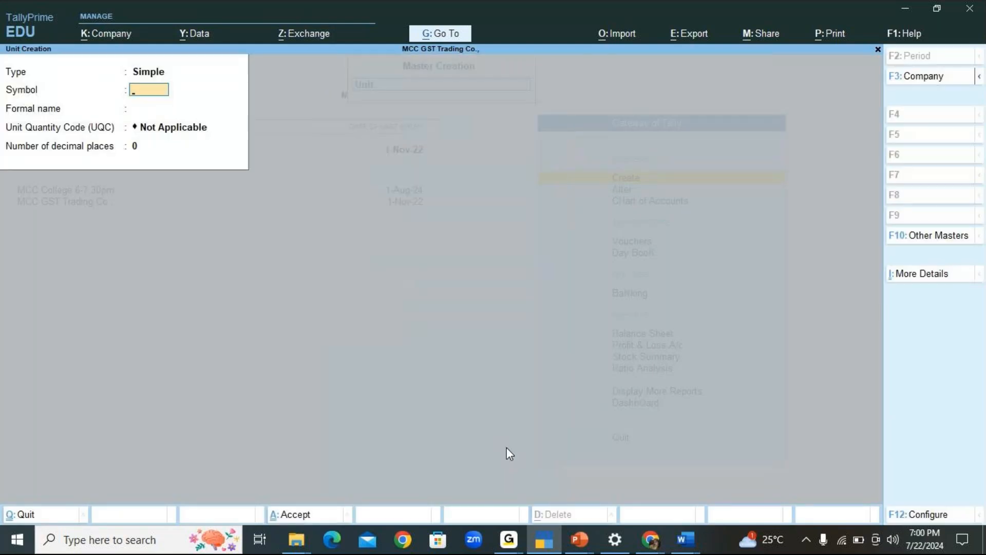
- Enter kg as the unit symbol, leave the formal name blank and bring up the unit quantity codes
{"action": "type", "text": "kg"}
{"action": "key", "text": "BackSpace"}
{"action": "key", "text": "BackSpace"}
{"action": "type", "text": "kg"}
{"action": "key", "text": "Return"}
{"action": "key", "text": "Return"}
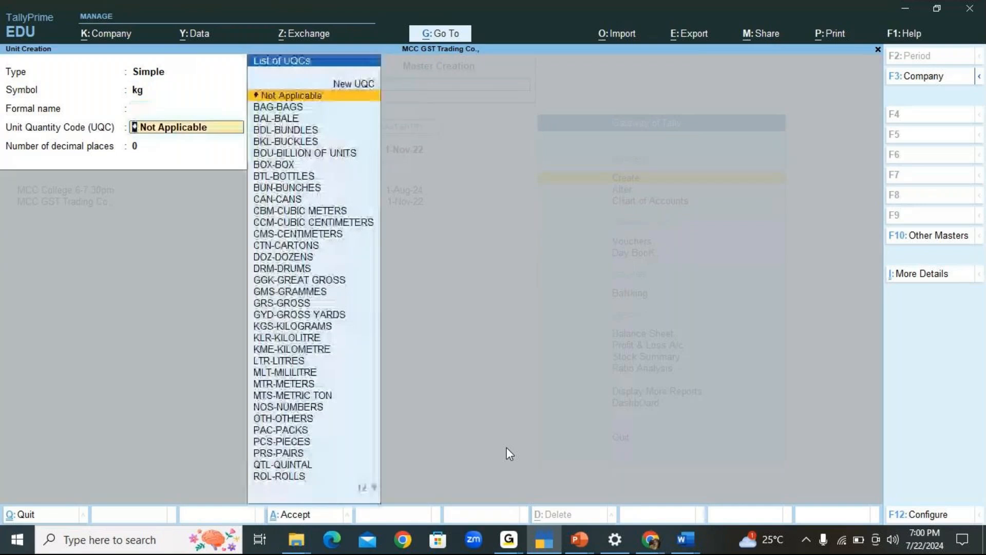
{"action": "key", "text": "Up"}
{"action": "key", "text": "Down"}
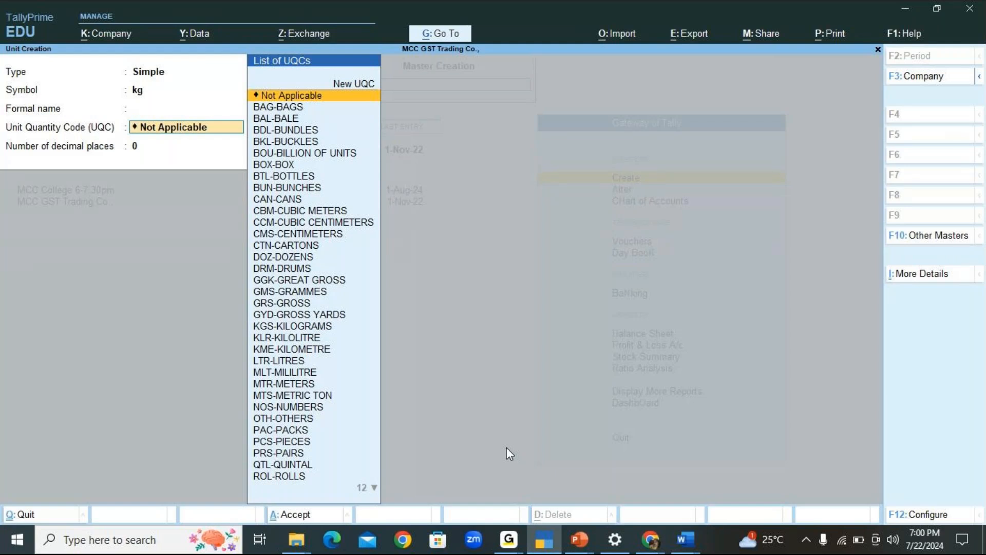
- Examine the full list of unit quantity codes available for the unit, down to the last entry
{"action": "key", "text": "Down"}
{"action": "key", "text": "Down"}
{"action": "key", "text": "Down"}
{"action": "key", "text": "Down"}
{"action": "key", "text": "Down"}
{"action": "key", "text": "Down"}
{"action": "key", "text": "Down"}
{"action": "key", "text": "Down"}
{"action": "key", "text": "Down"}
{"action": "key", "text": "Down"}
{"action": "key", "text": "Down"}
{"action": "key", "text": "Down"}
{"action": "key", "text": "Down"}
{"action": "key", "text": "Down"}
{"action": "key", "text": "Down"}
{"action": "key", "text": "Down"}
{"action": "key", "text": "Down"}
{"action": "key", "text": "Down"}
{"action": "key", "text": "Down"}
{"action": "key", "text": "Down"}
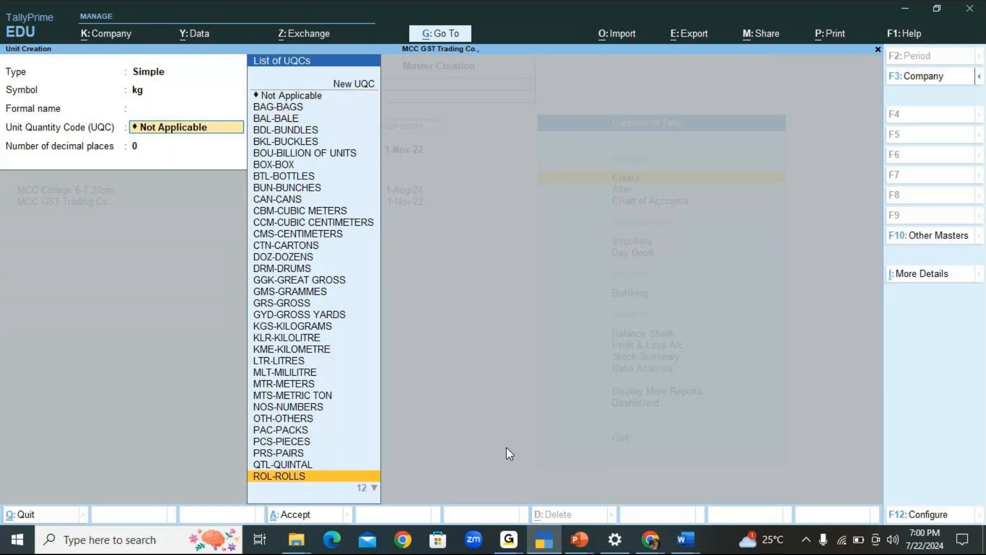
{"action": "key", "text": "Down"}
{"action": "key", "text": "Down"}
{"action": "key", "text": "Down"}
{"action": "key", "text": "Down"}
{"action": "key", "text": "Down"}
{"action": "key", "text": "Down"}
{"action": "key", "text": "Down"}
{"action": "key", "text": "Down"}
{"action": "key", "text": "Down"}
{"action": "key", "text": "Down"}
{"action": "key", "text": "Down"}
{"action": "key", "text": "Down"}
{"action": "key", "text": "Down"}
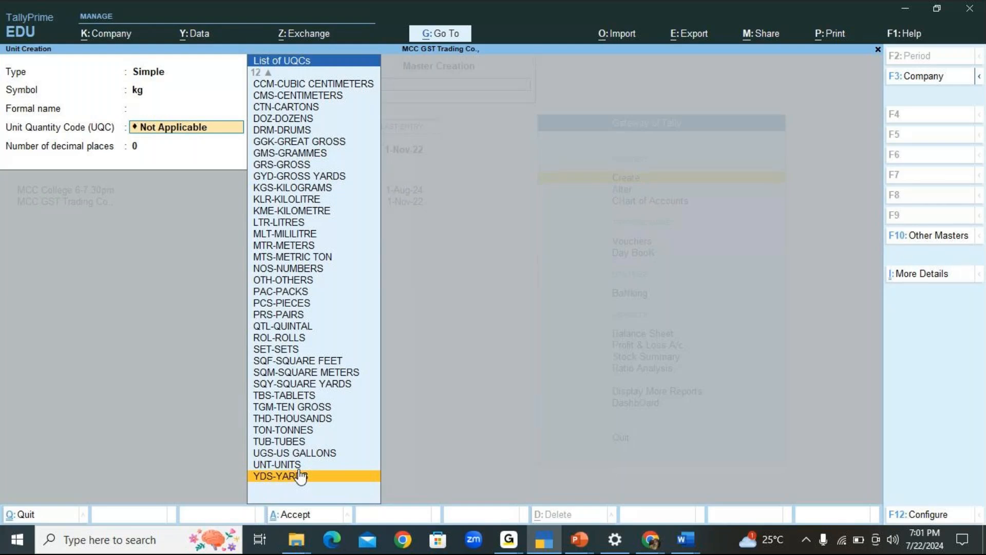
- Abandon the kg unit without saving and return to the Gateway of Tally
{"action": "key", "text": "BackSpace"}
{"action": "key", "text": "Escape"}
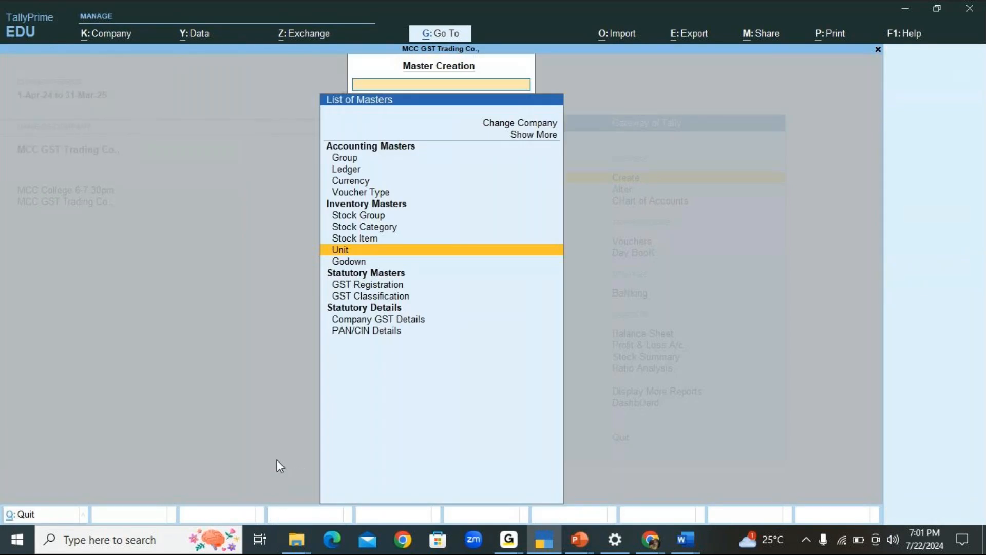
{"action": "key", "text": "Return"}
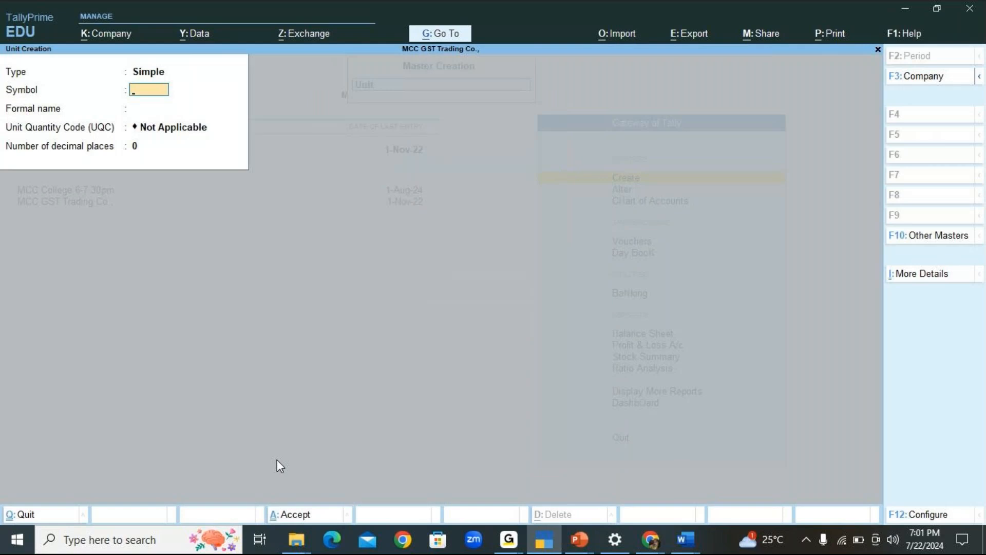
{"action": "key", "text": "Escape"}
{"action": "key", "text": "y"}
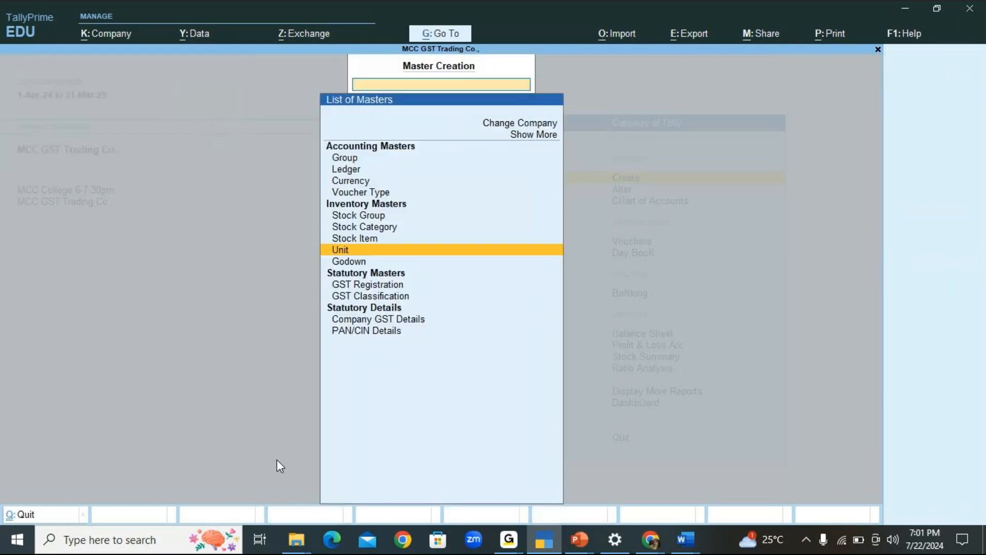
{"action": "key", "text": "Escape"}
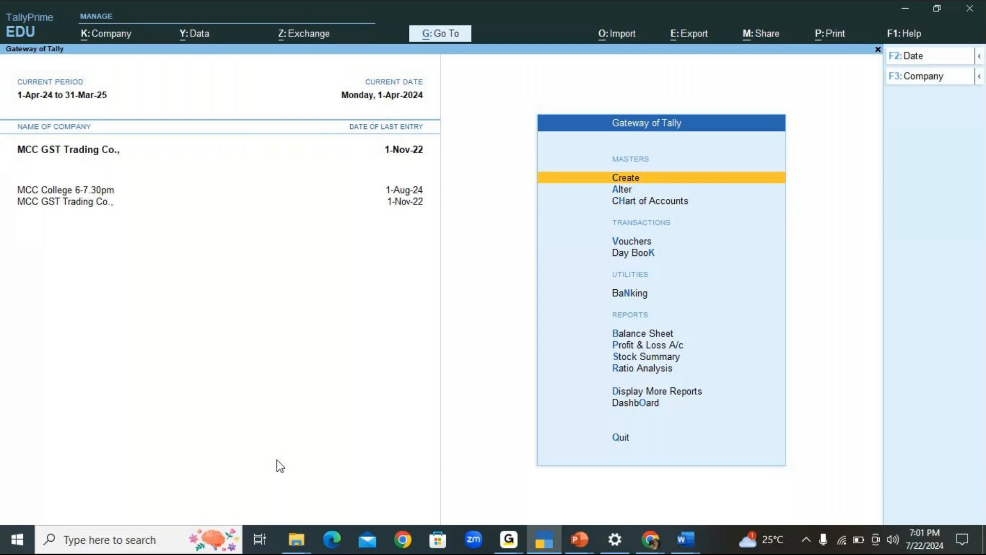
- Shut the company MCC GST Trading Co
{"action": "key", "text": "alt+k"}
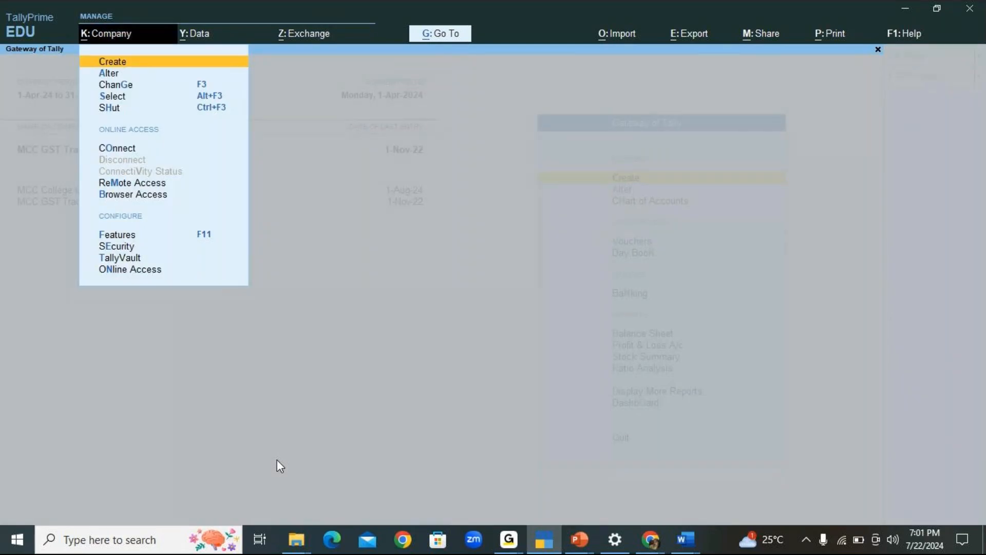
{"action": "key", "text": "Down"}
{"action": "key", "text": "Down"}
{"action": "key", "text": "Down"}
{"action": "key", "text": "Down"}
{"action": "key", "text": "Return"}
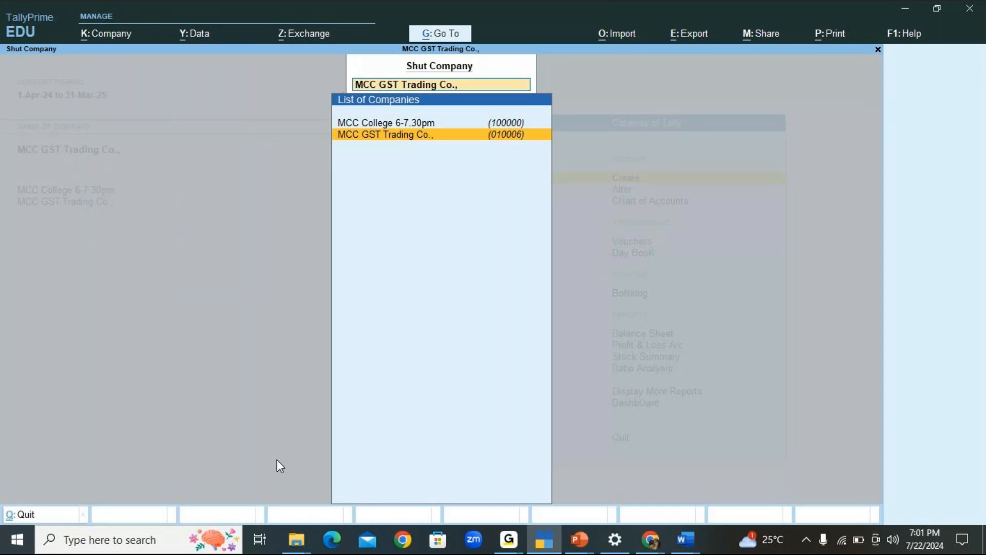
{"action": "key", "text": "Return"}
- Open the unit creation form from the inventory masters of the remaining company, MCC College 6-7.30pm
{"action": "key", "text": "Down"}
{"action": "key", "text": "Down"}
{"action": "key", "text": "Up"}
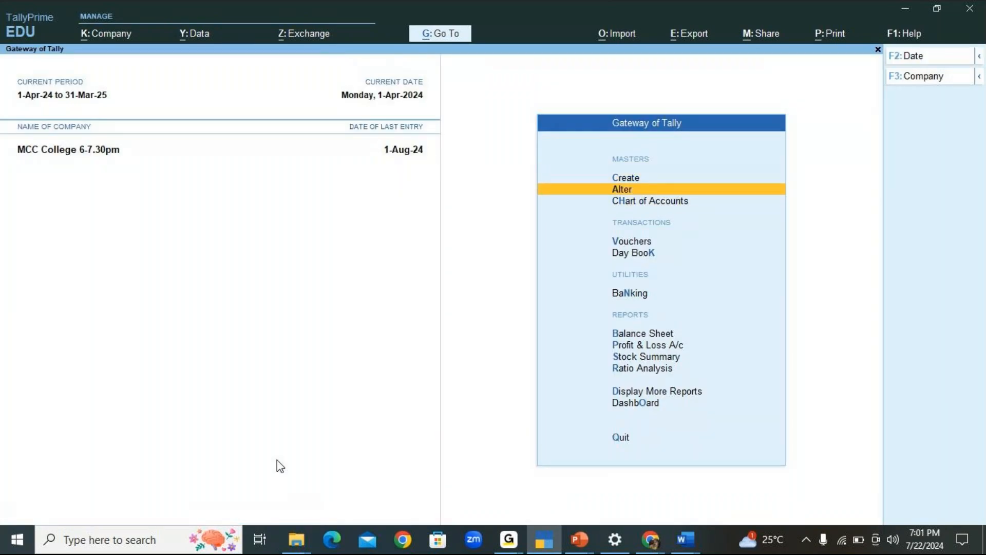
{"action": "key", "text": "Up"}
{"action": "key", "text": "Return"}
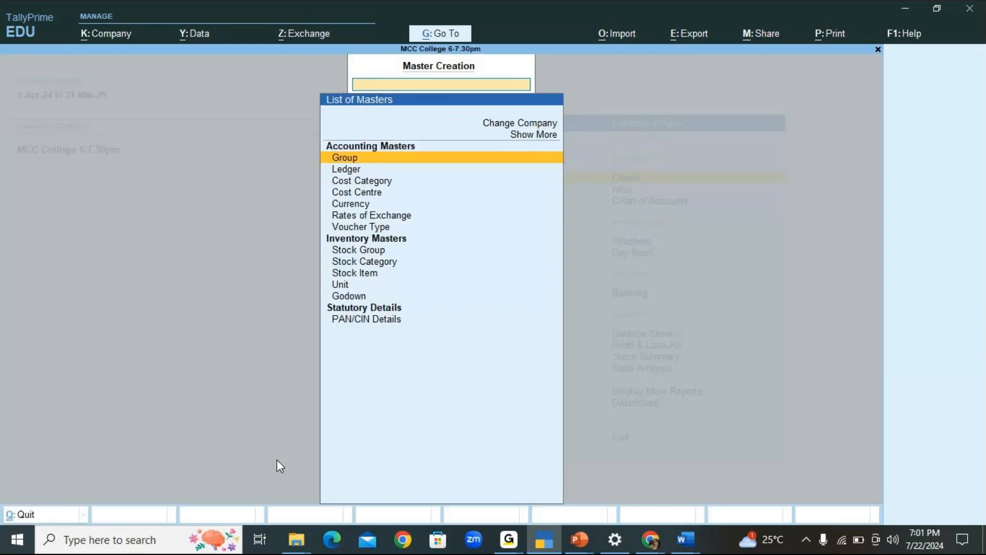
{"action": "key", "text": "Down"}
{"action": "key", "text": "Down"}
{"action": "key", "text": "Down"}
{"action": "key", "text": "Down"}
{"action": "key", "text": "Down"}
{"action": "key", "text": "Down"}
{"action": "key", "text": "Down"}
{"action": "key", "text": "Down"}
{"action": "key", "text": "Down"}
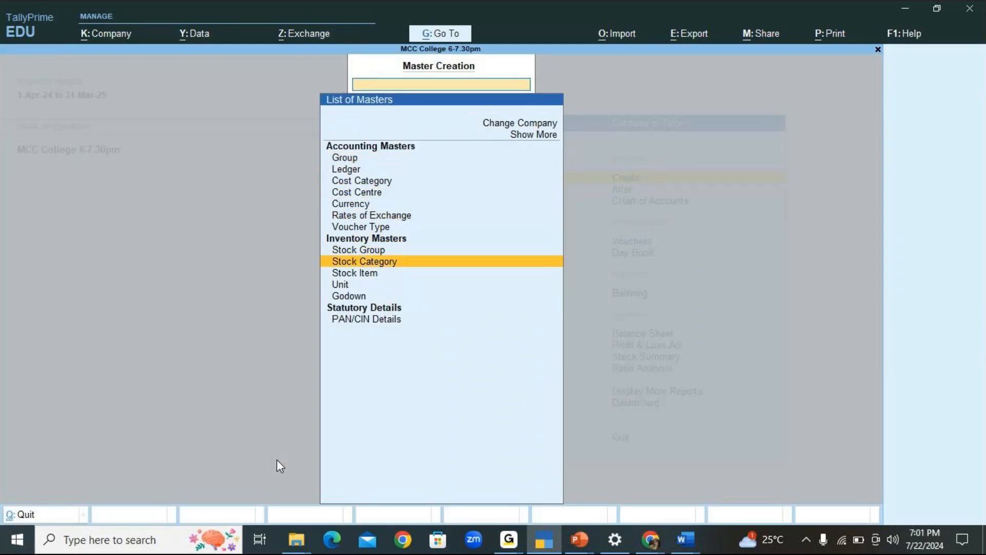
{"action": "key", "text": "Down"}
{"action": "key", "text": "Return"}
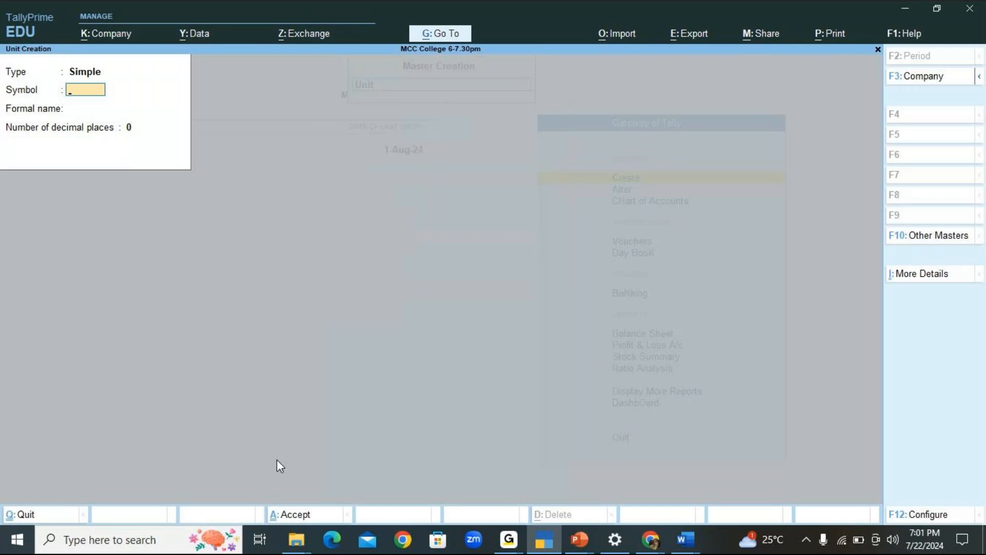
- Create a simple unit with symbol KG, formal name KILOGRAMS and 0 decimal places
{"action": "type", "text": "kg"}
{"action": "key", "text": "BackSpace"}
{"action": "key", "text": "BackSpace"}
{"action": "type", "text": "kG"}
{"action": "key", "text": "BackSpace"}
{"action": "key", "text": "BackSpace"}
{"action": "type", "text": "KG"}
{"action": "key", "text": "Return"}
{"action": "type", "text": "KILOGRAM"}
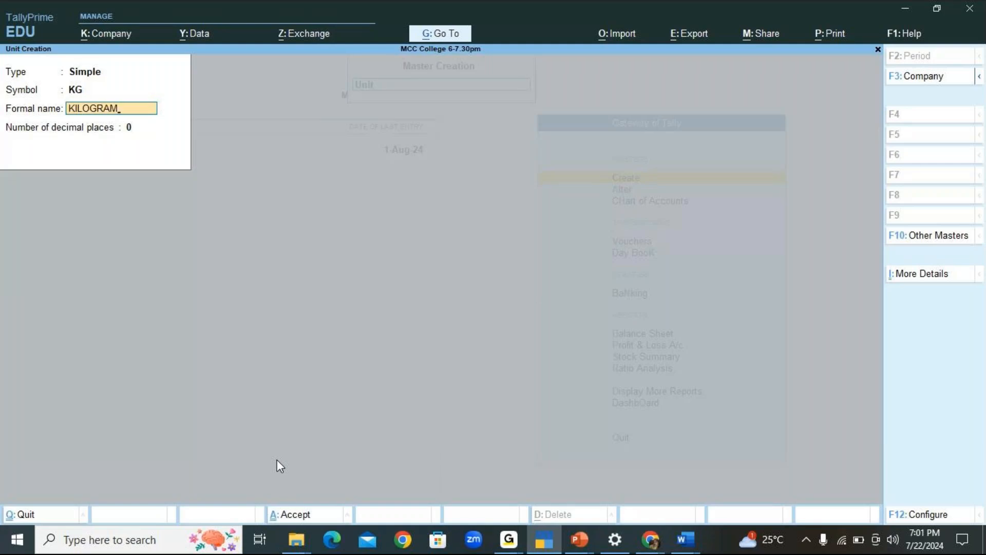
{"action": "type", "text": "S"}
{"action": "key", "text": "Return"}
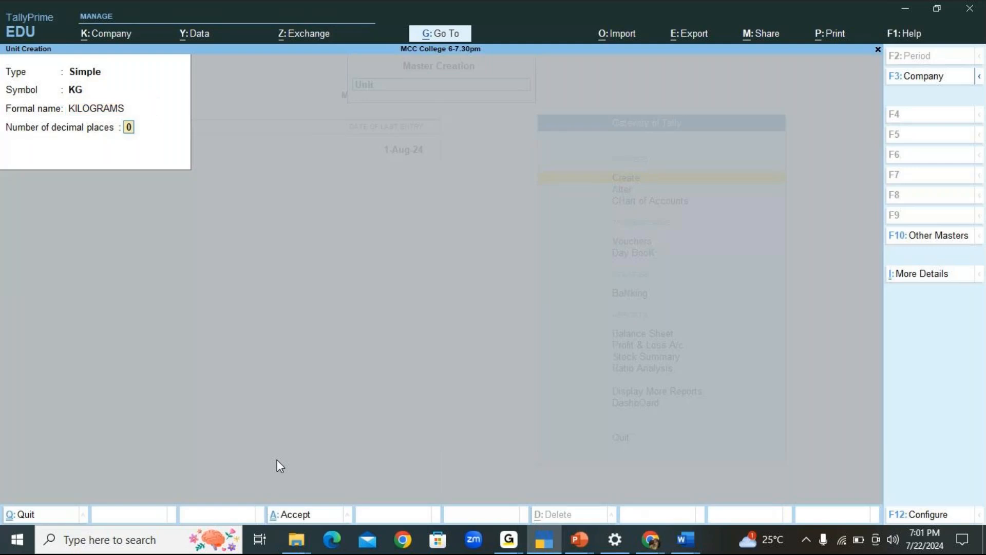
{"action": "key", "text": "Return"}
{"action": "key", "text": "Return"}
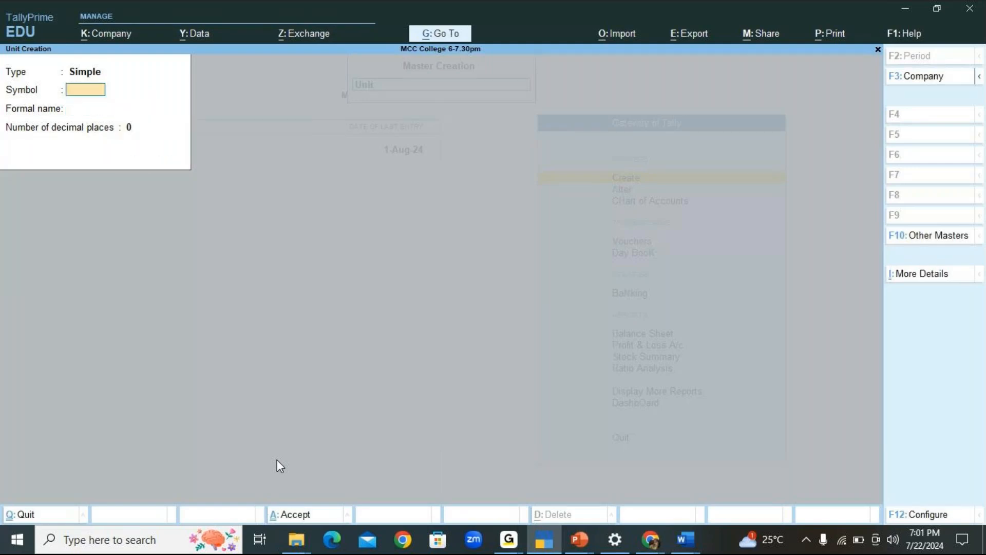
- Create a simple unit with symbol LTRS, formal name LITERS and 0 decimal places
{"action": "type", "text": "LTRS"}
{"action": "key", "text": "Return"}
{"action": "type", "text": "LIET"}
{"action": "key", "text": "BackSpace"}
{"action": "key", "text": "BackSpace"}
{"action": "key", "text": "BackSpace"}
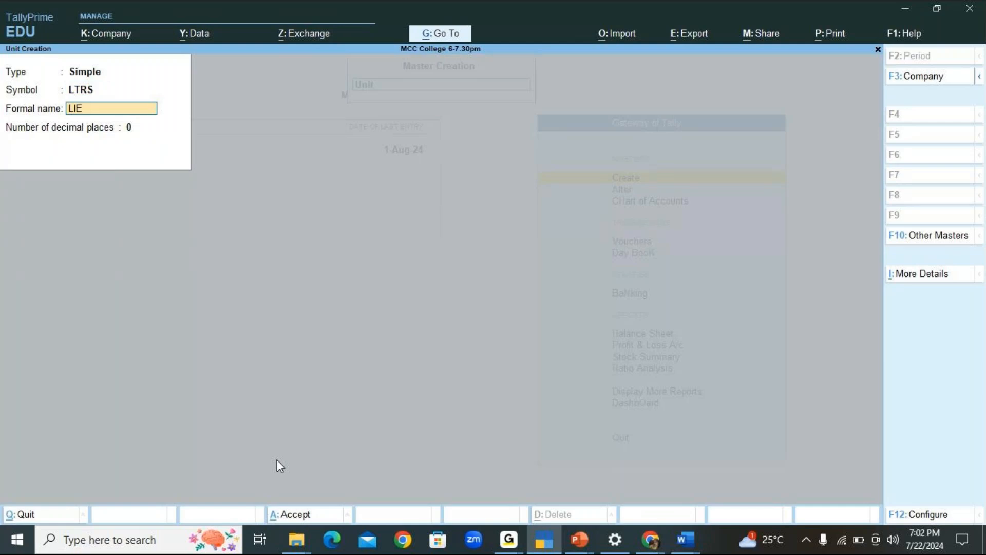
{"action": "type", "text": "ITERS"}
{"action": "key", "text": "Return"}
{"action": "key", "text": "Return"}
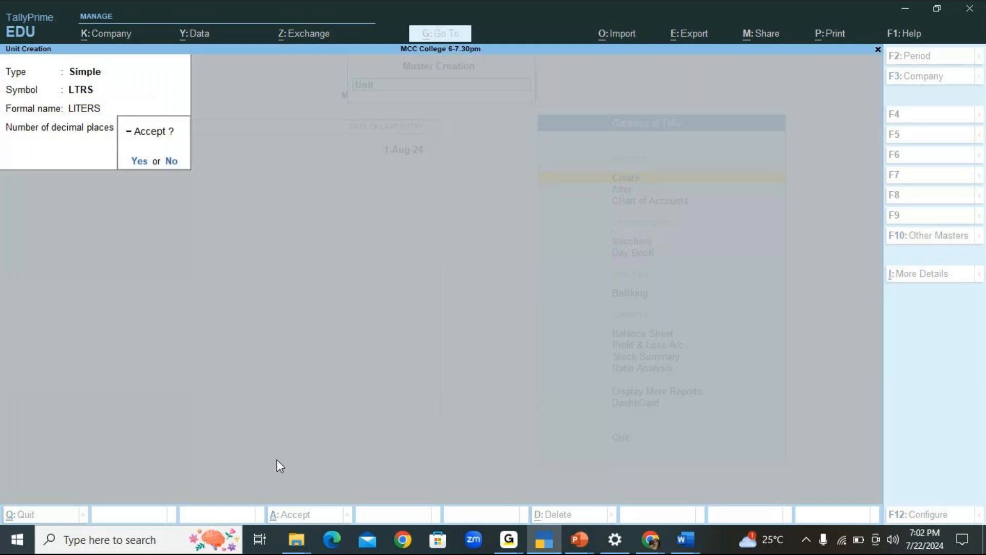
{"action": "key", "text": "Return"}
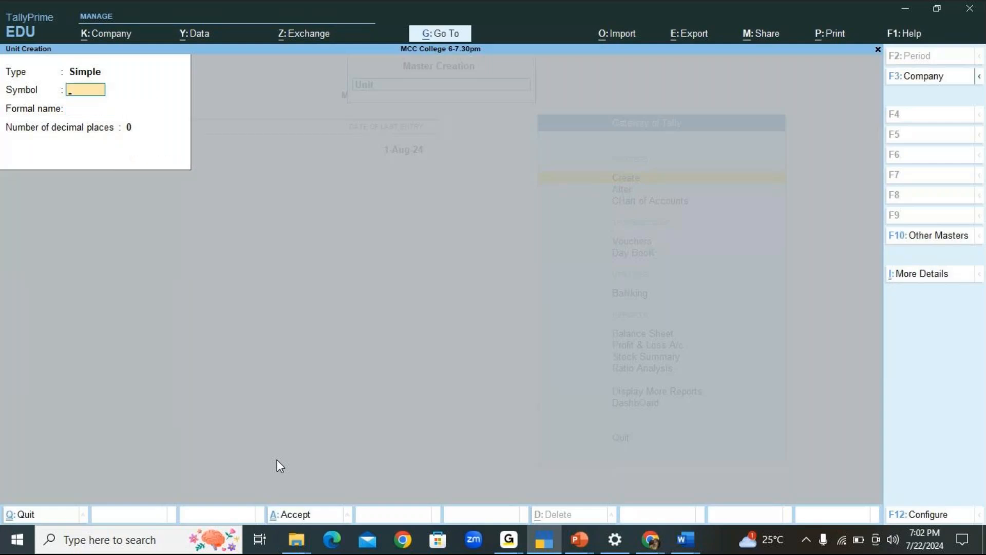
- Create a simple unit with symbol BOX, formal name BOXES and 0 decimal places, and return to the Gateway of Tally
{"action": "type", "text": "BOX"}
{"action": "key", "text": "Return"}
{"action": "type", "text": "BO"}
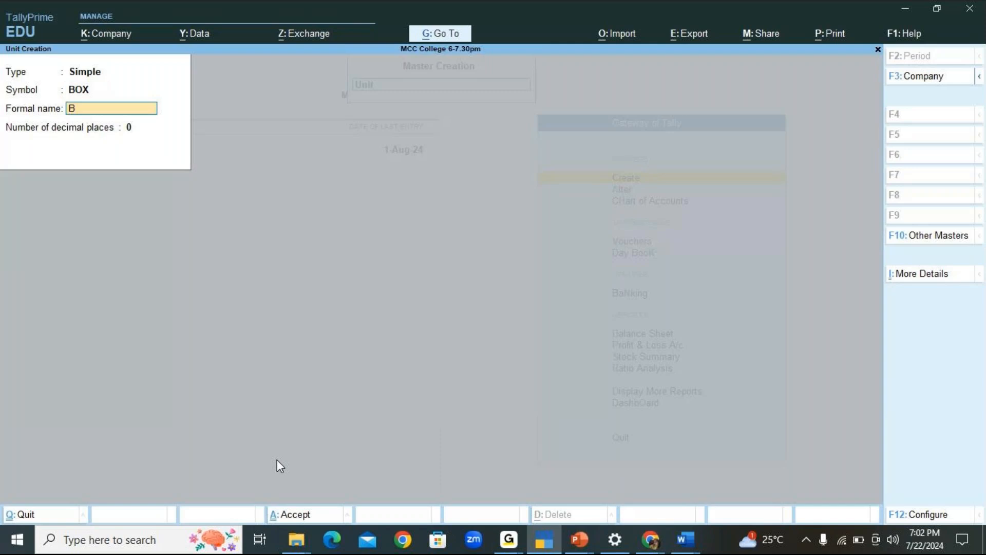
{"action": "type", "text": "XES"}
{"action": "key", "text": "Return"}
{"action": "key", "text": "Return"}
{"action": "key", "text": "Return"}
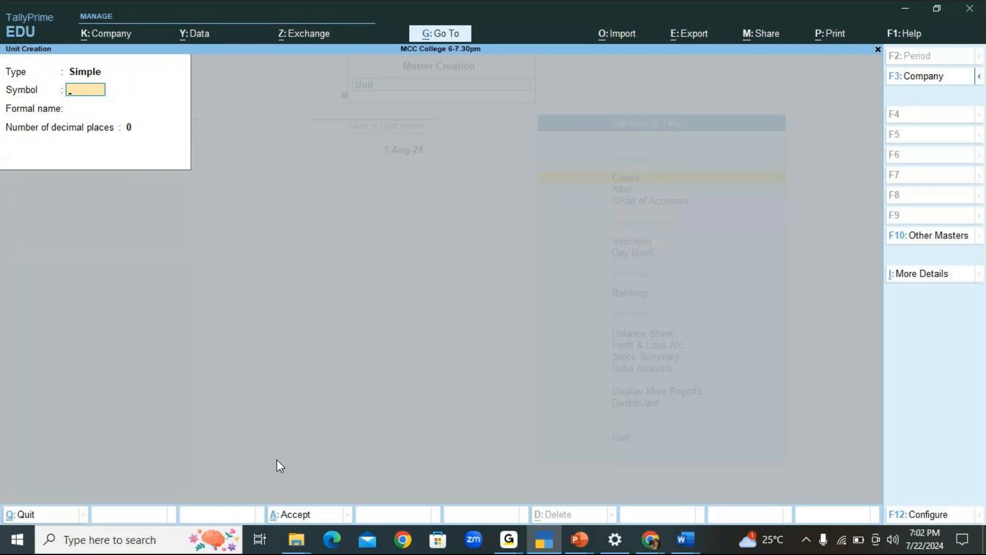
{"action": "key", "text": "Escape"}
{"action": "key", "text": "Escape"}
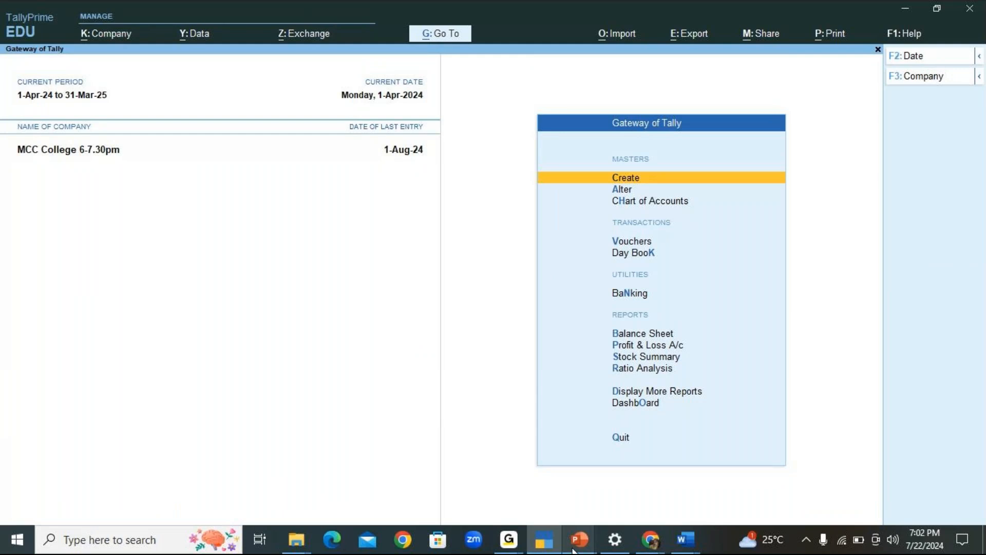
- Review the existing units through the inventory master alteration list, and return to the Gateway of Tally
{"action": "key", "text": "Down"}
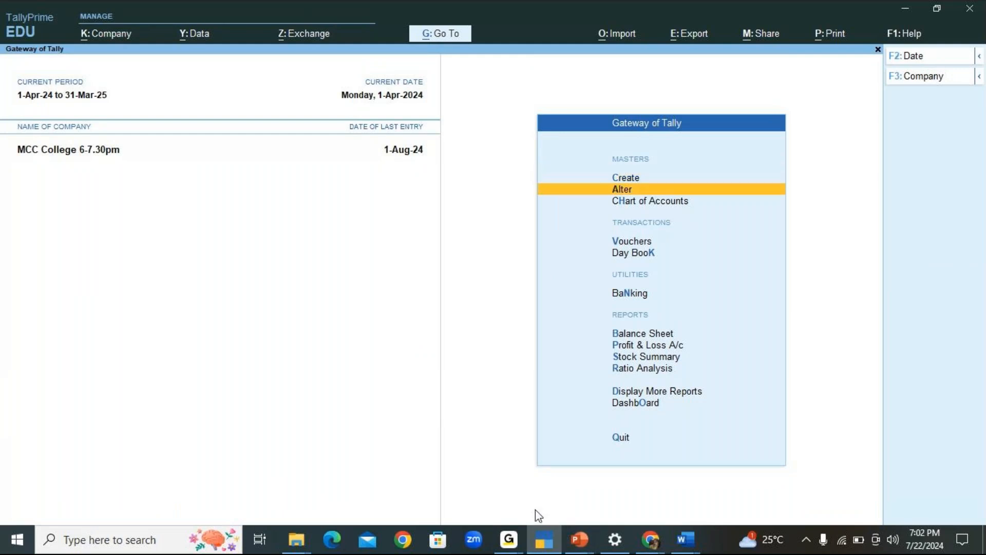
{"action": "key", "text": "Return"}
{"action": "key", "text": "Down"}
{"action": "key", "text": "Down"}
{"action": "key", "text": "Down"}
{"action": "key", "text": "Down"}
{"action": "key", "text": "Down"}
{"action": "key", "text": "Down"}
{"action": "key", "text": "Down"}
{"action": "key", "text": "Down"}
{"action": "key", "text": "Down"}
{"action": "key", "text": "Down"}
{"action": "key", "text": "Return"}
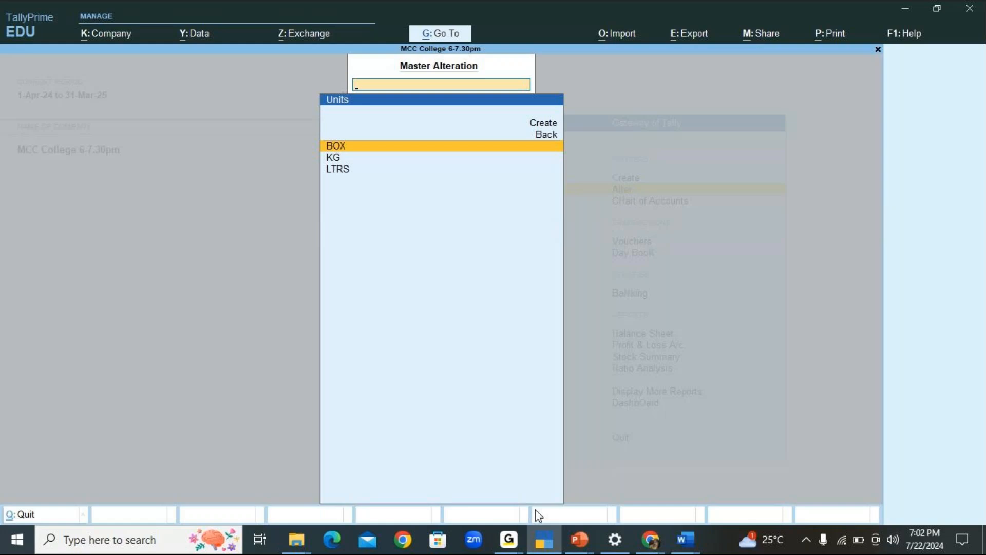
{"action": "key", "text": "Escape"}
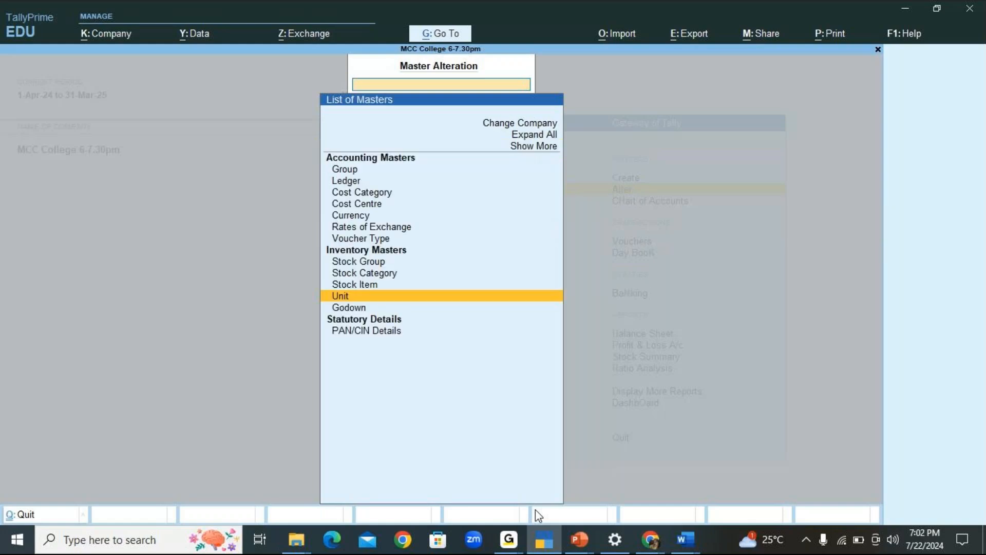
{"action": "key", "text": "Escape"}
- Create a simple unit with symbol PKTS, formal name PACKETS and 0 decimal places, and leave the unit creation form
{"action": "key", "text": "Up"}
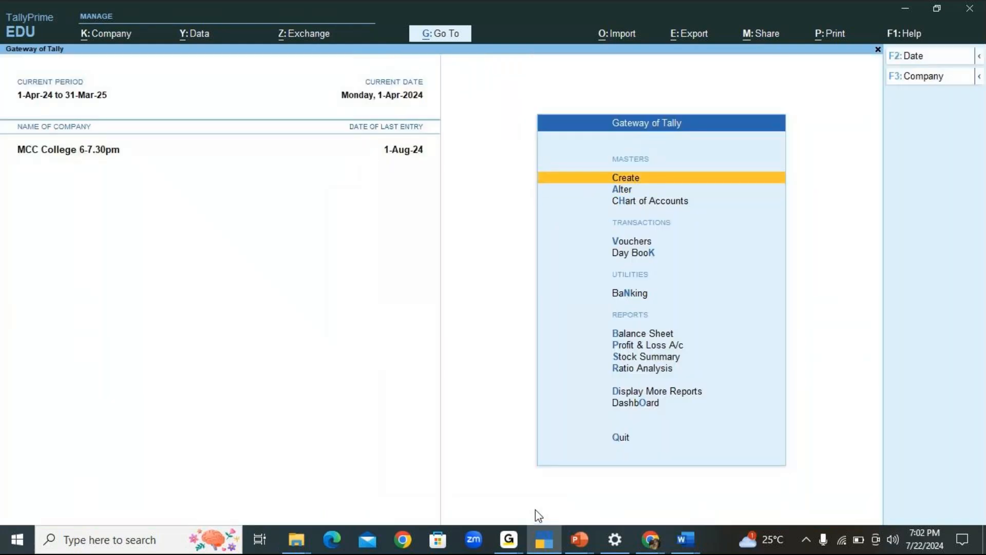
{"action": "key", "text": "Return"}
{"action": "key", "text": "Down"}
{"action": "key", "text": "Down"}
{"action": "key", "text": "Down"}
{"action": "key", "text": "Down"}
{"action": "key", "text": "Down"}
{"action": "key", "text": "Down"}
{"action": "key", "text": "Down"}
{"action": "key", "text": "Down"}
{"action": "key", "text": "Down"}
{"action": "key", "text": "Down"}
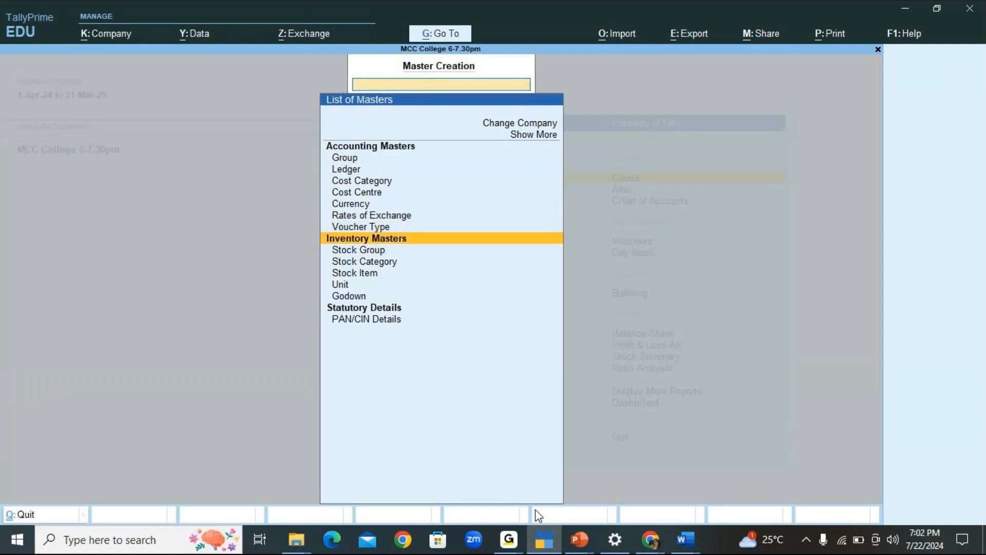
{"action": "key", "text": "Down"}
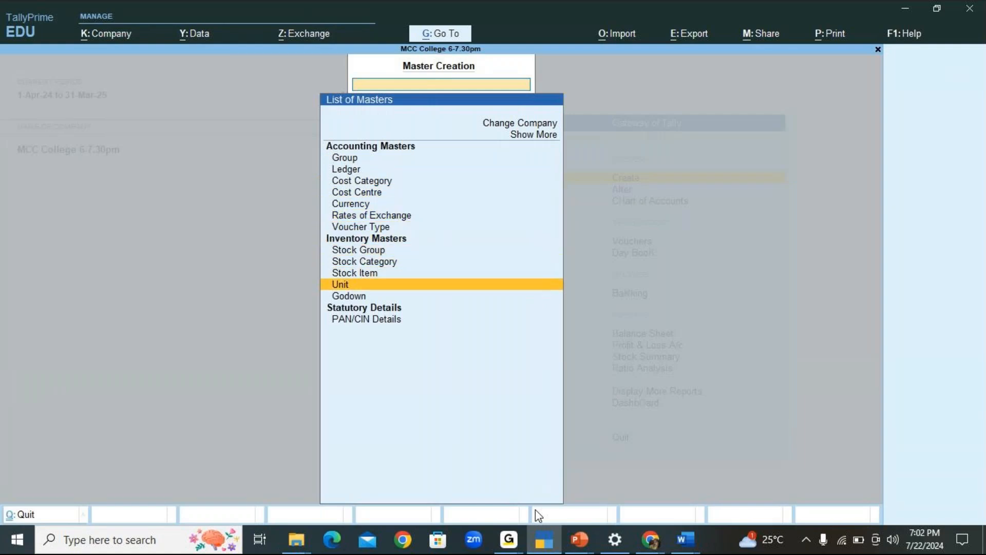
{"action": "key", "text": "Return"}
{"action": "type", "text": "PKTS"}
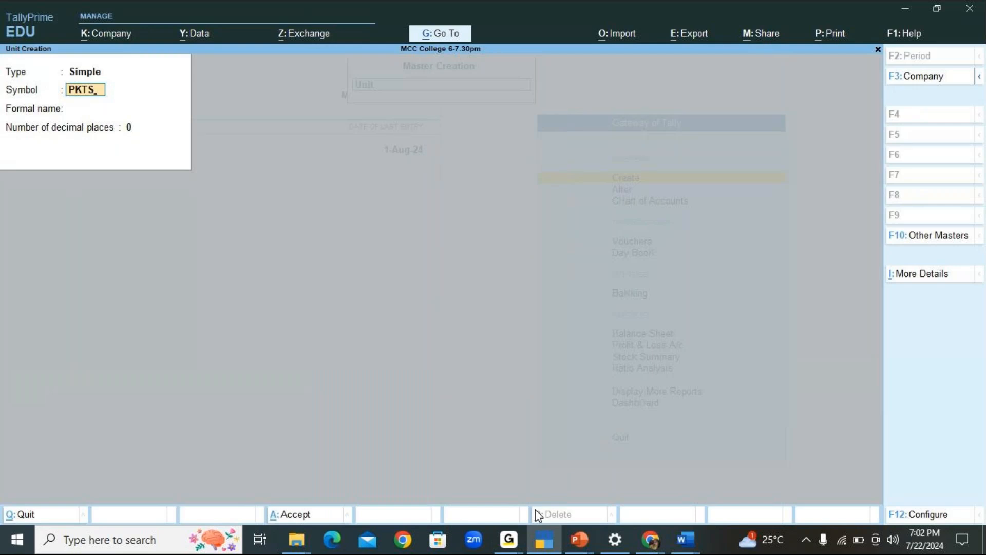
{"action": "key", "text": "Return"}
{"action": "type", "text": "PACKE"}
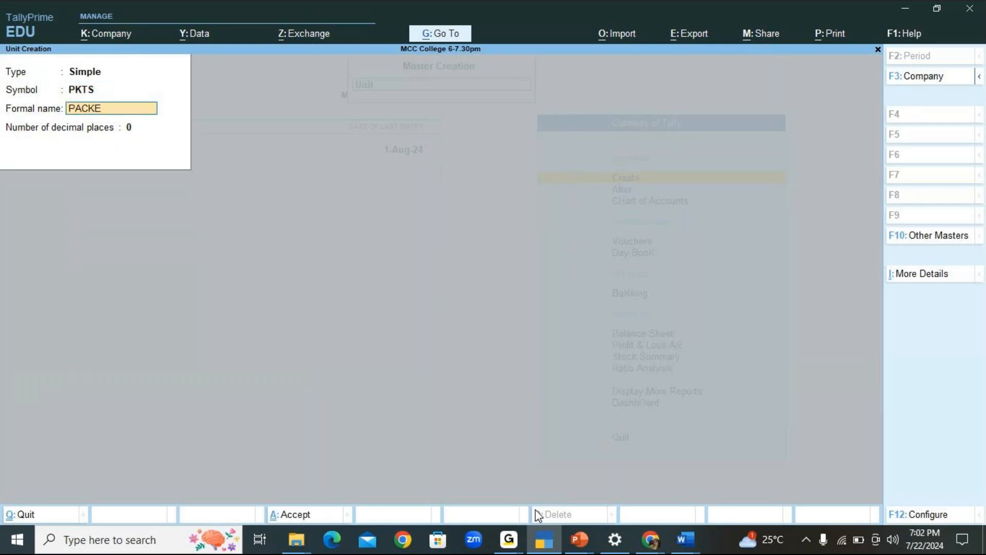
{"action": "type", "text": "TS"}
{"action": "key", "text": "Return"}
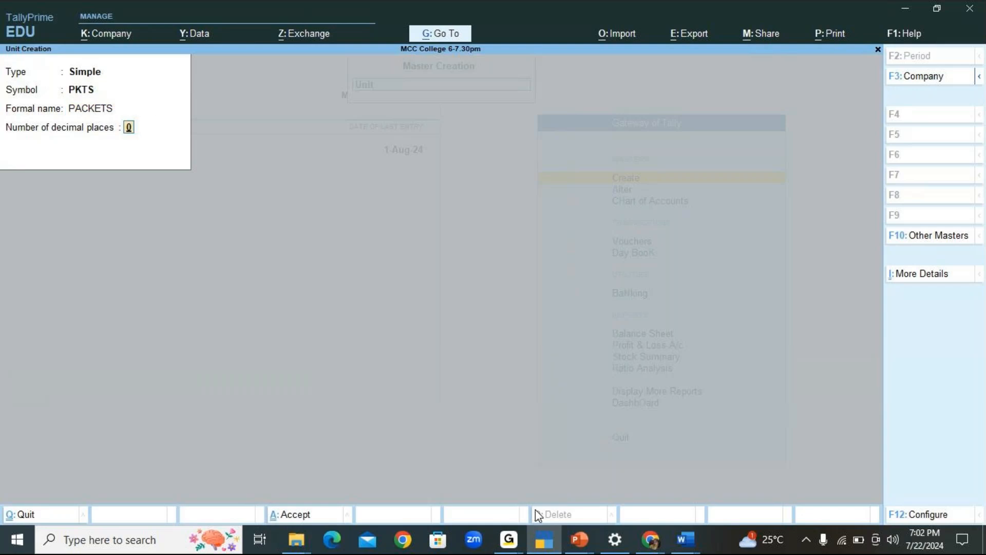
{"action": "key", "text": "Return"}
{"action": "key", "text": "y"}
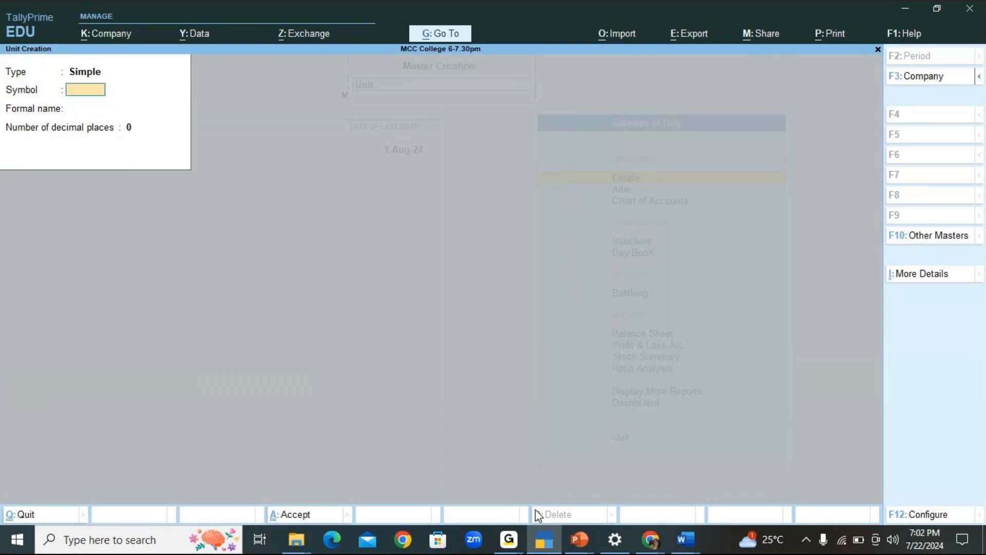
{"action": "key", "text": "Escape"}
{"action": "key", "text": "y"}
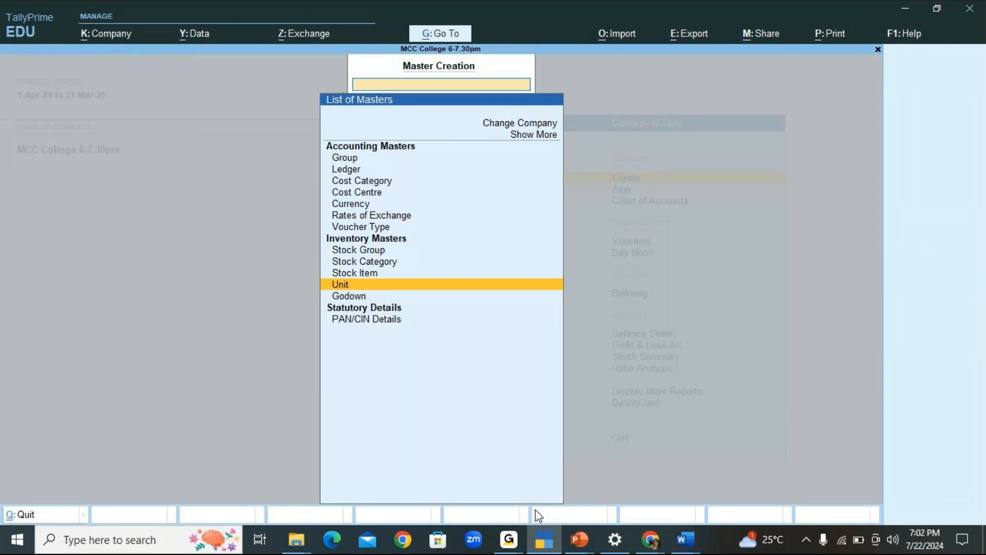
- Check the company's list of units again in master alteration to verify the newly added PKTS unit
{"action": "key", "text": "Escape"}
{"action": "key", "text": "Down"}
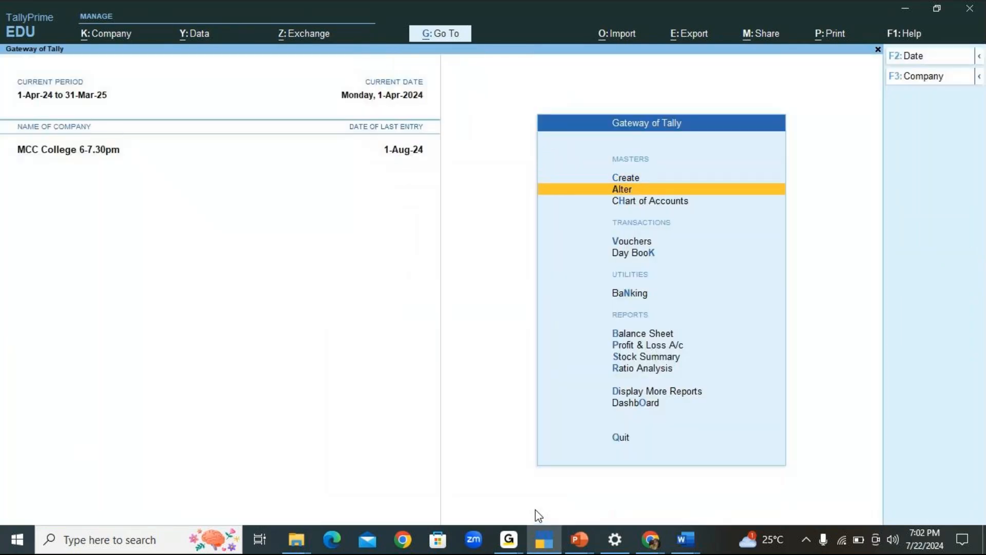
{"action": "key", "text": "Return"}
{"action": "key", "text": "Down"}
{"action": "key", "text": "Down"}
{"action": "key", "text": "Down"}
{"action": "key", "text": "Down"}
{"action": "key", "text": "Down"}
{"action": "key", "text": "Down"}
{"action": "key", "text": "Down"}
{"action": "key", "text": "Down"}
{"action": "key", "text": "Down"}
{"action": "key", "text": "Down"}
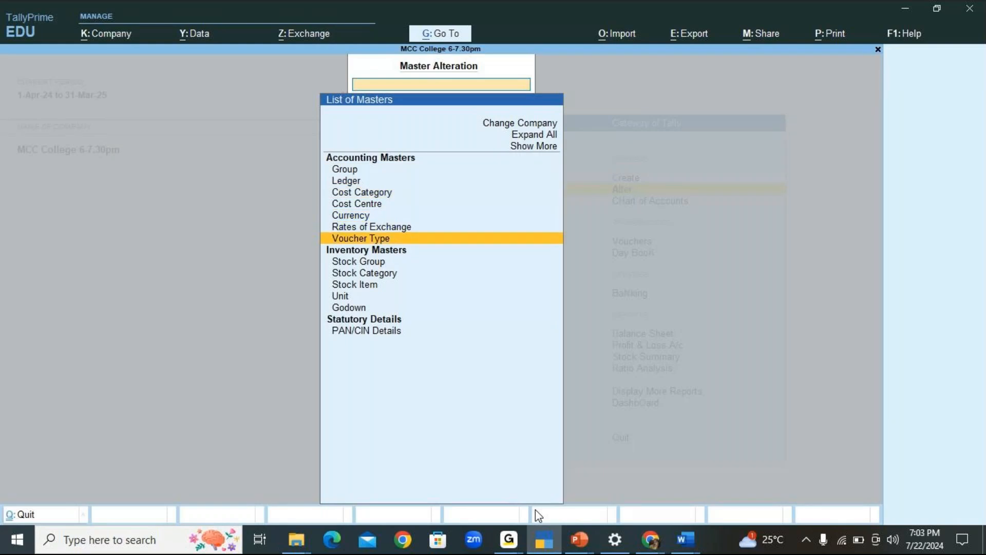
{"action": "key", "text": "Return"}
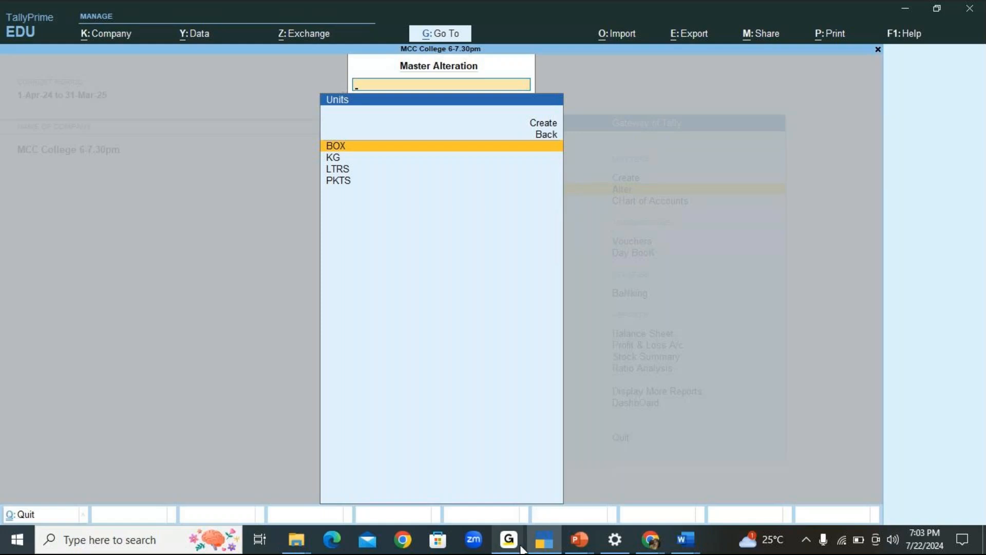
- Switch to PowerPoint to consult the tally prime level 1 presentation on creating units of measure
{"action": "mouse_move", "coordinate": [517, 543]}
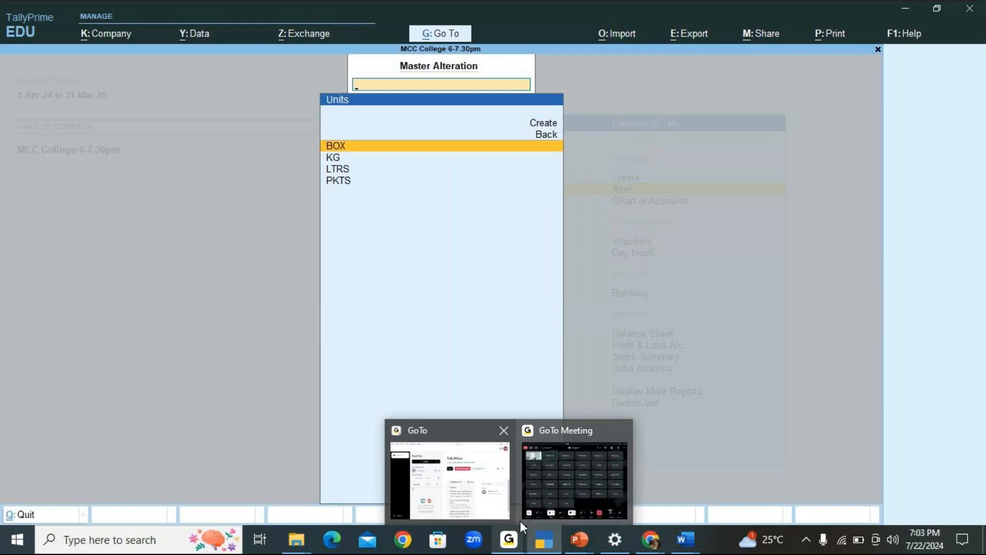
{"action": "left_click", "coordinate": [580, 539]}
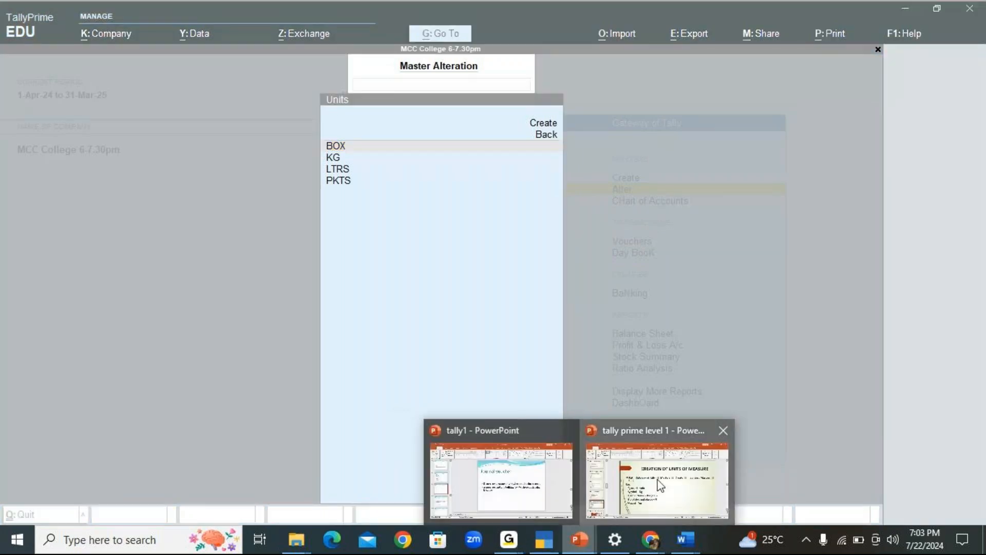